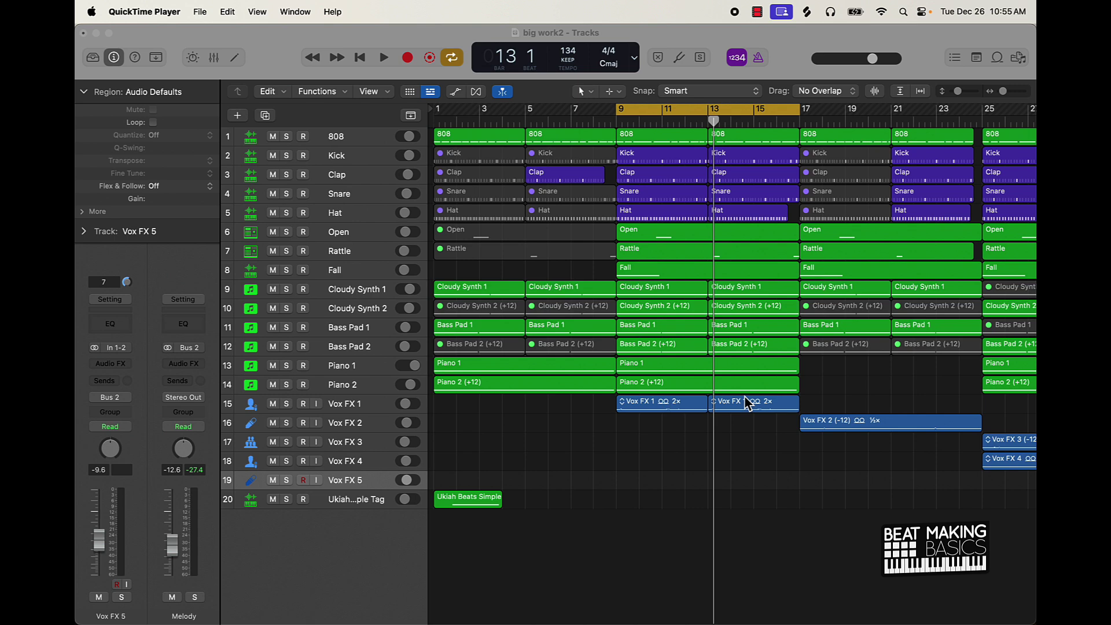
- Return to the 'big work2' project and play the beat from bar 9
click(657, 500)
key(space)
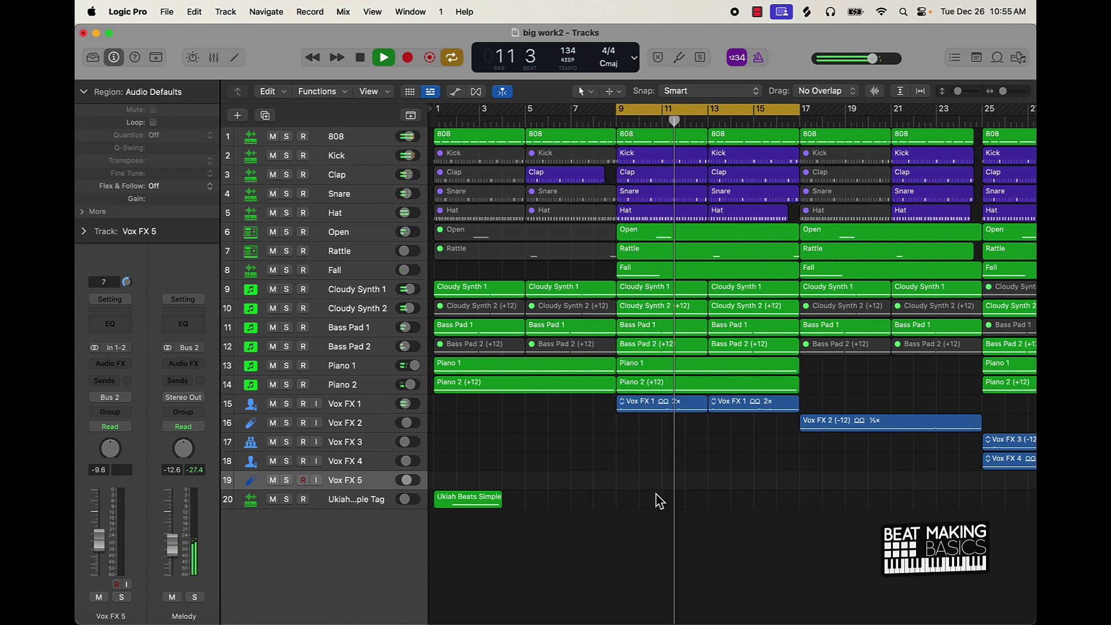
- Show the mixer scrolled across every channel from 808 to Vox FX, then stop playback
click(213, 57)
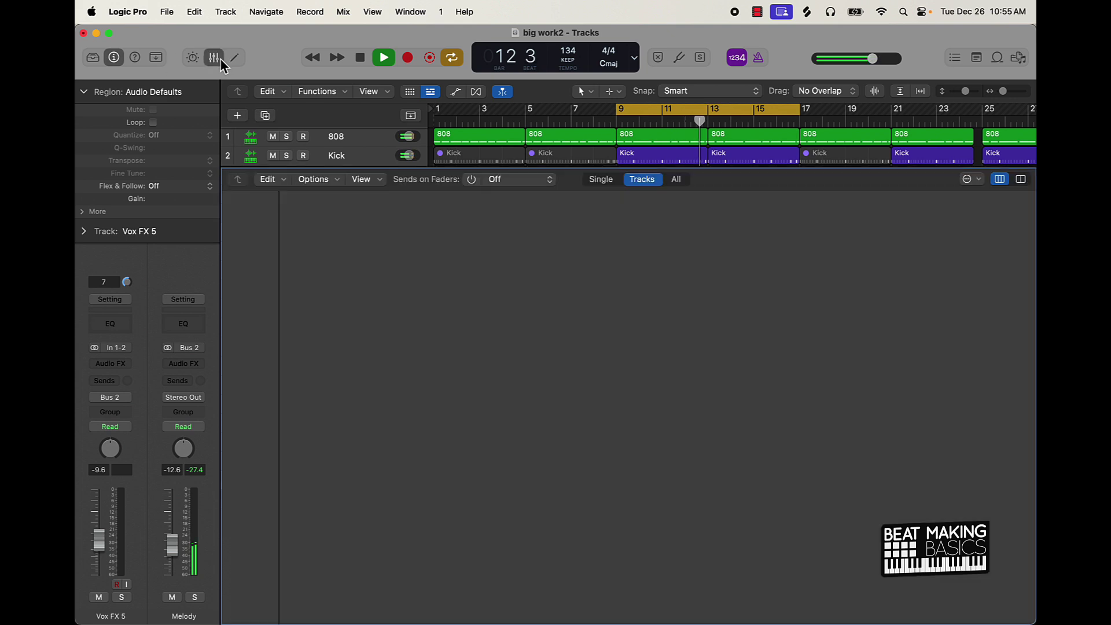
scroll(521, 579, left, 7)
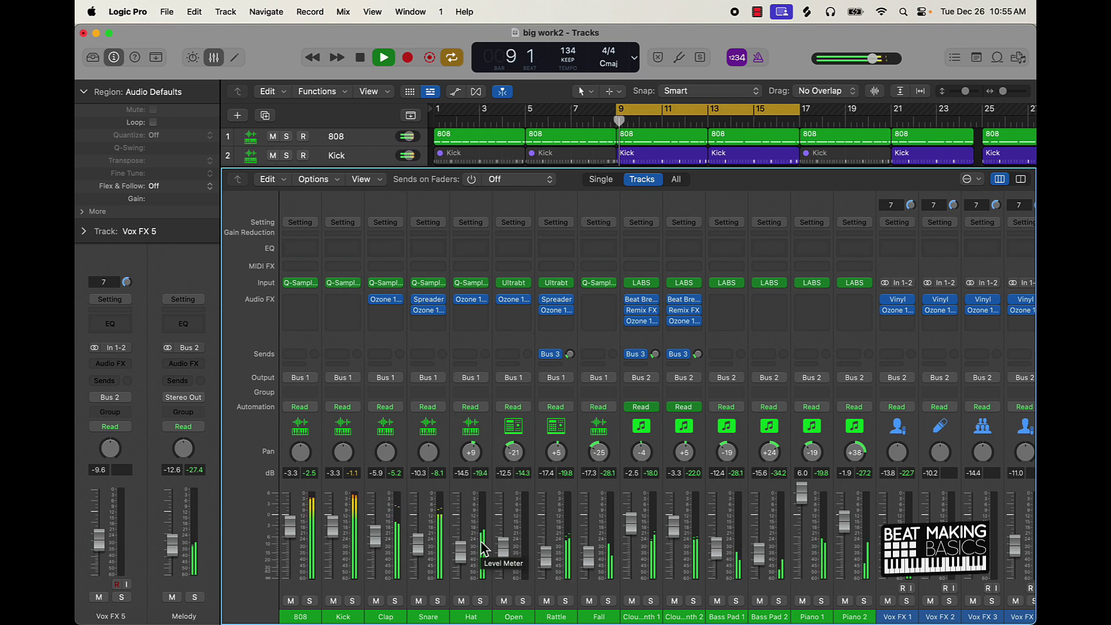
key(space)
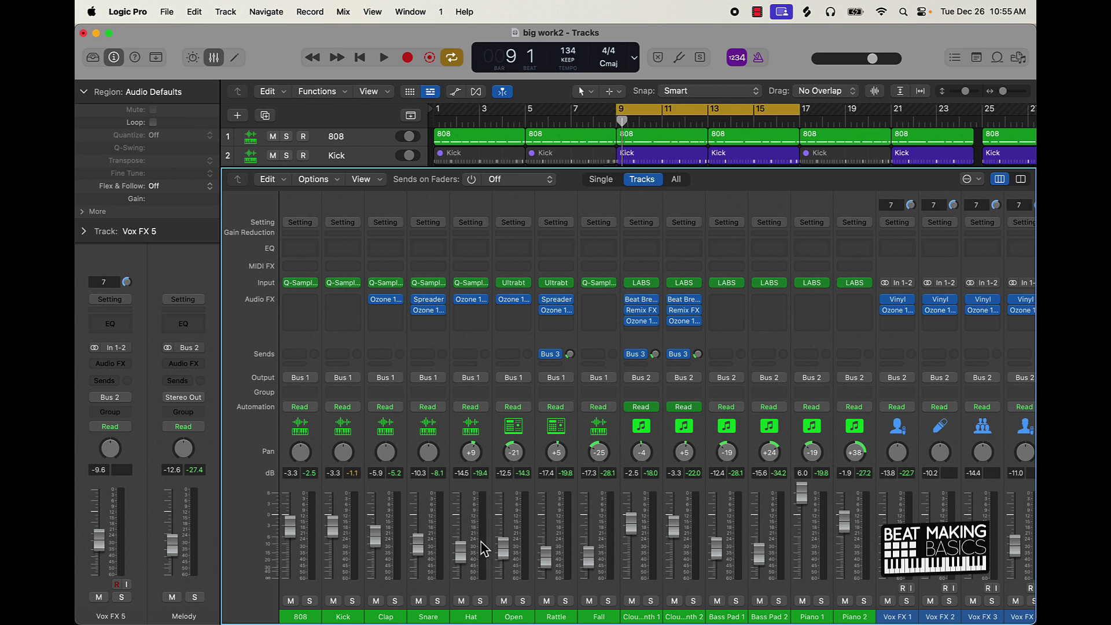
- Open the 808's Quick Sampler window, briefly checking the Kick's sampler before closing it
click(302, 283)
drag(674, 206, 504, 256)
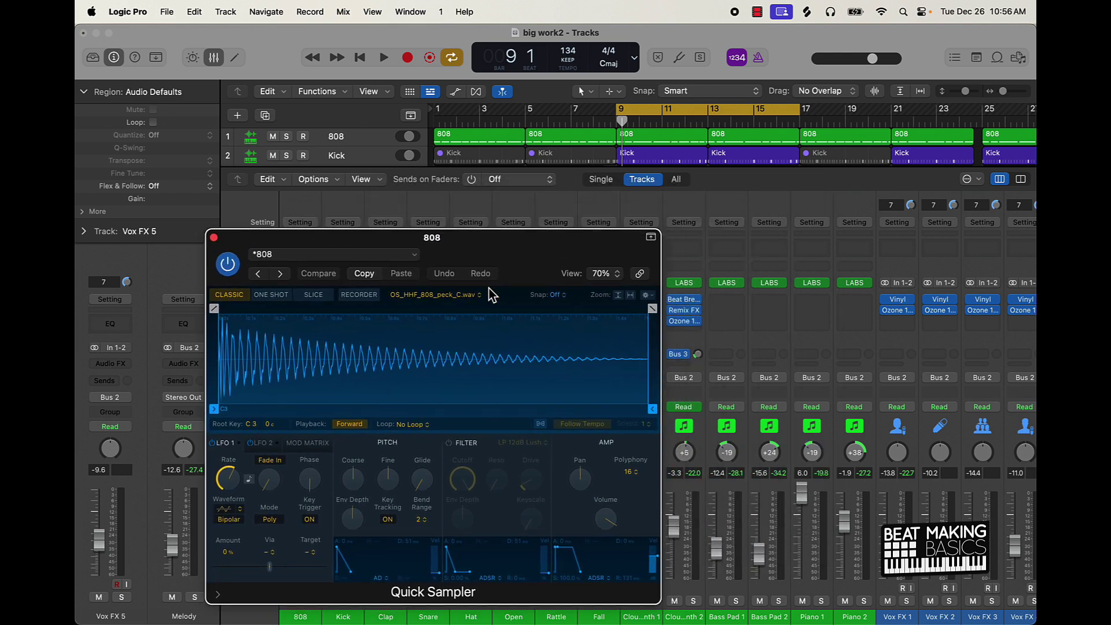
drag(519, 269, 773, 199)
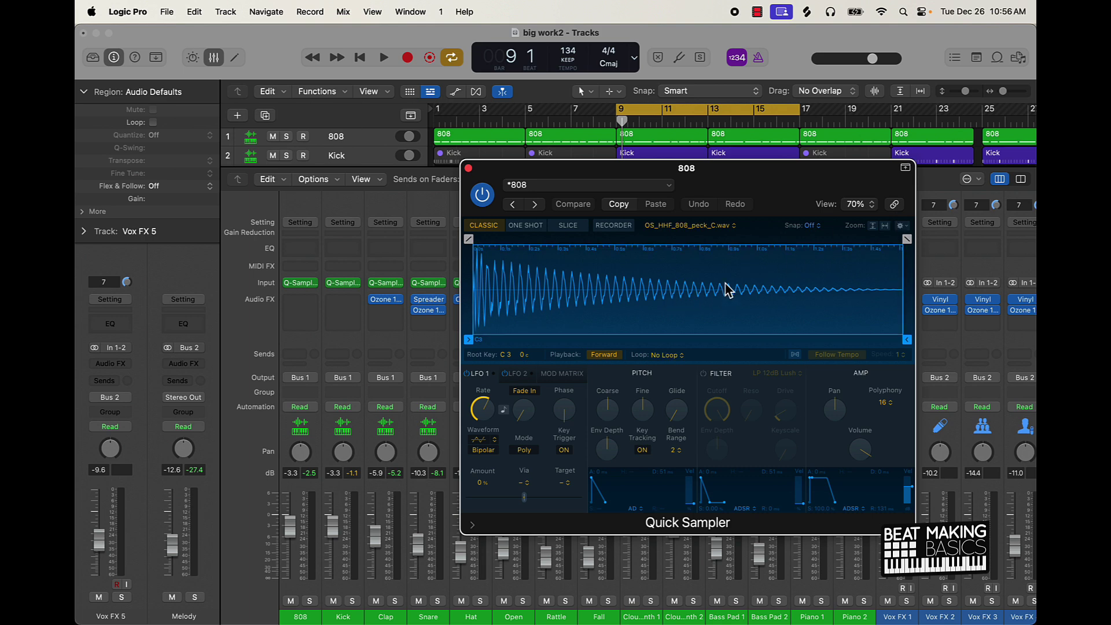
click(344, 284)
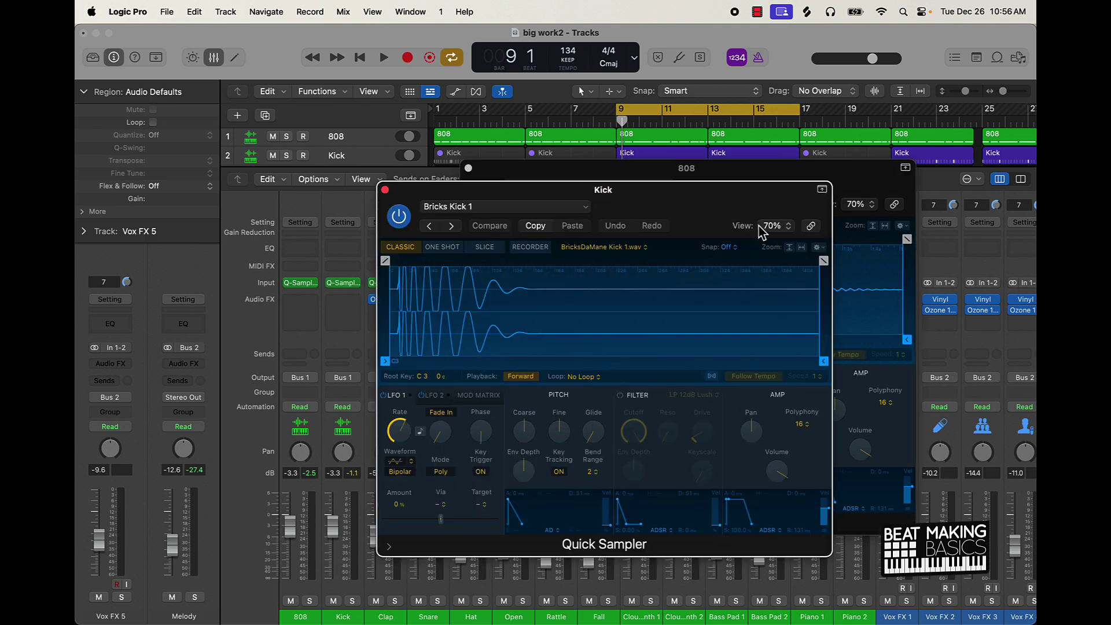
drag(726, 210, 624, 214)
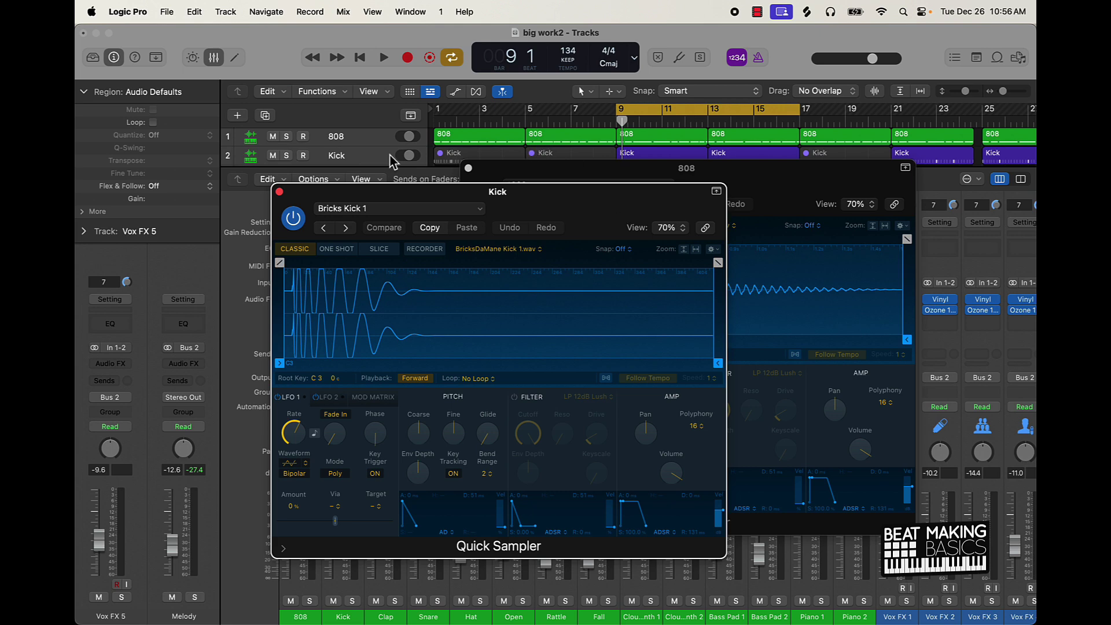
click(279, 191)
- Raise the 808 sampler's Amp volume to +6 dB and switch on its filter
drag(764, 198, 634, 124)
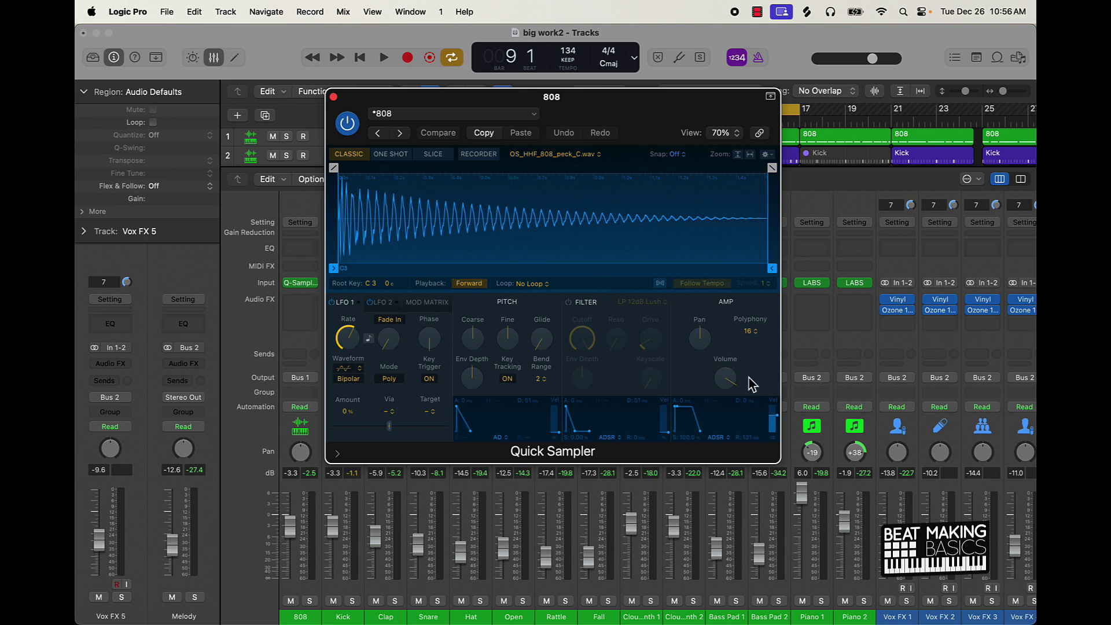
drag(728, 384, 733, 321)
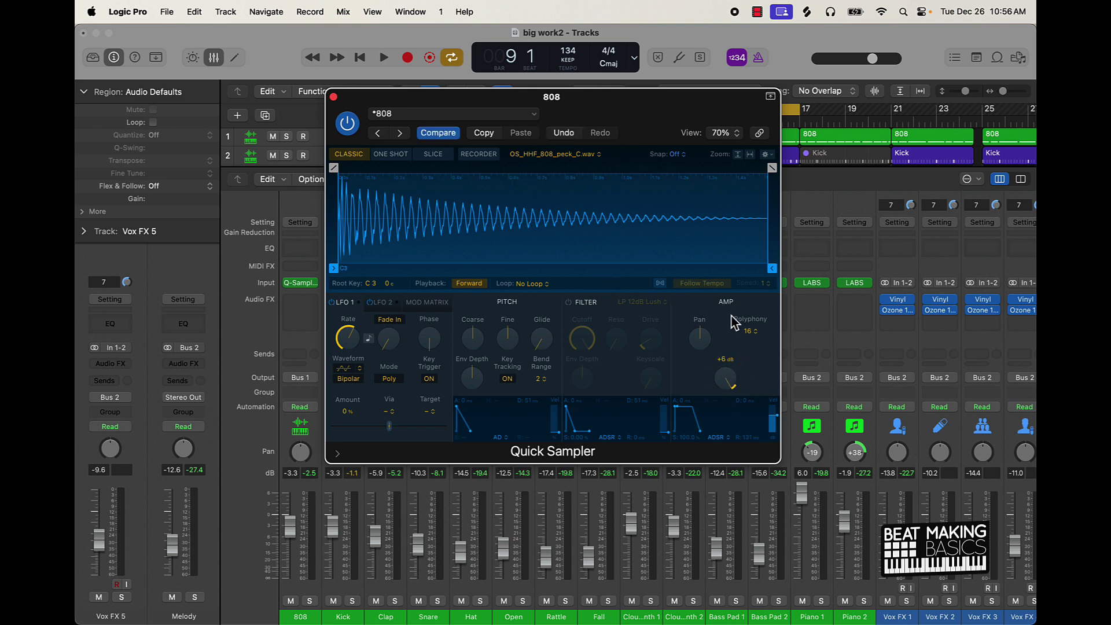
click(569, 304)
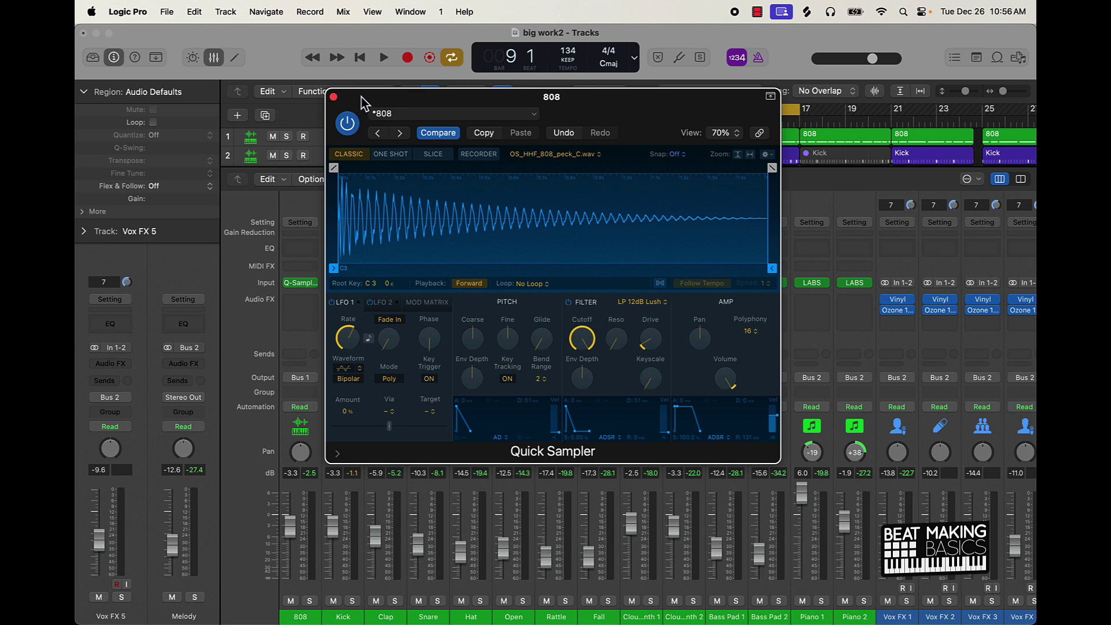
- Audition the beat with the 808 sampler changes and clear the channel peak readouts
drag(364, 103, 538, 161)
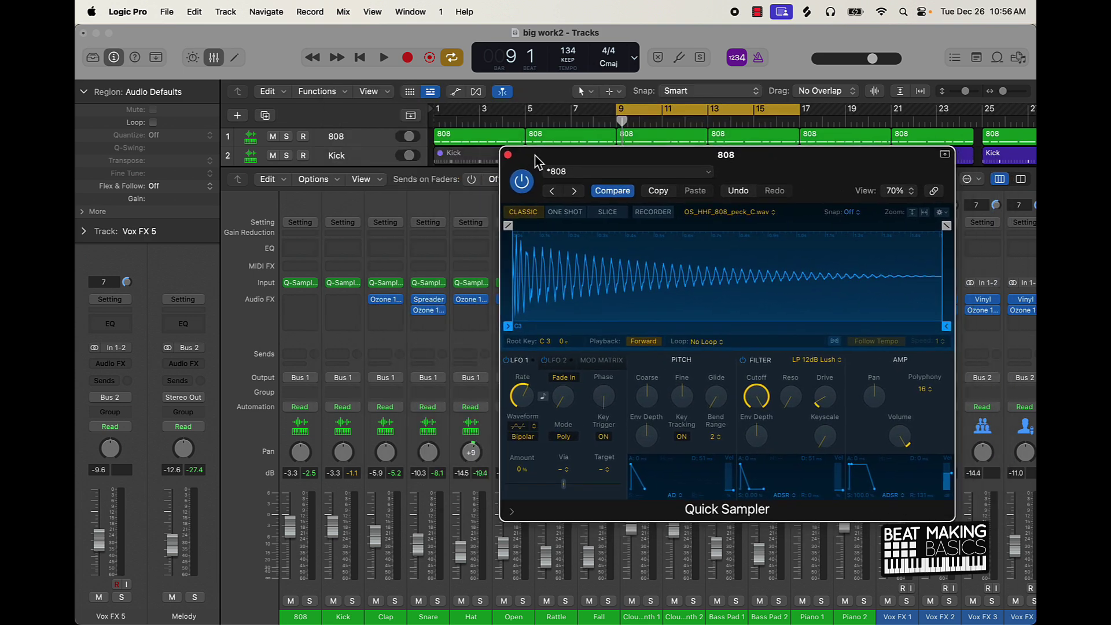
key(space)
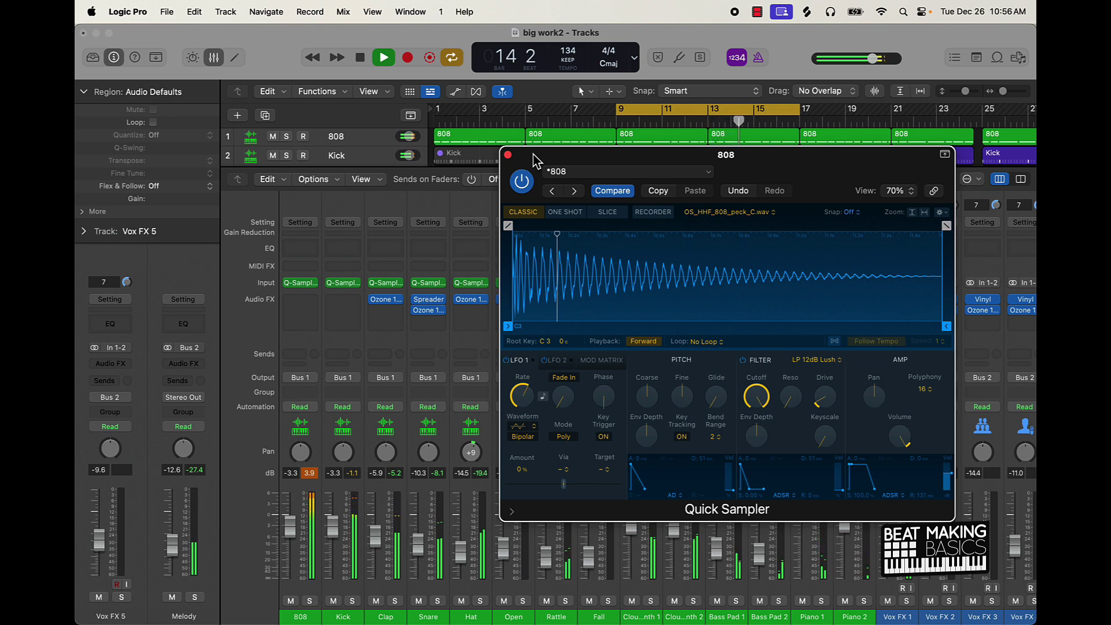
key(space)
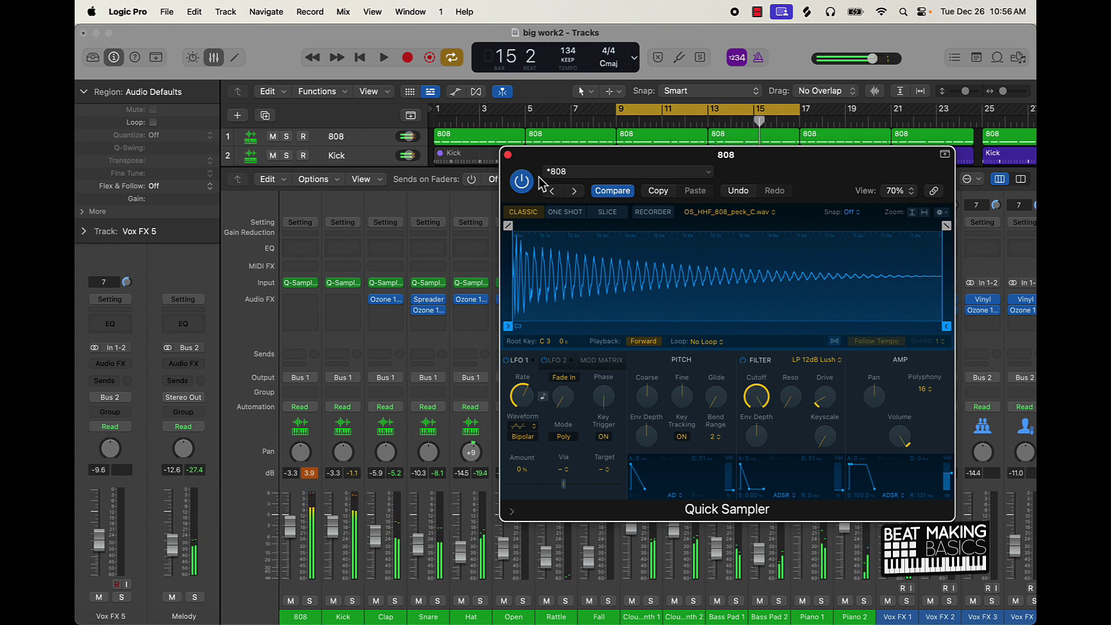
click(316, 478)
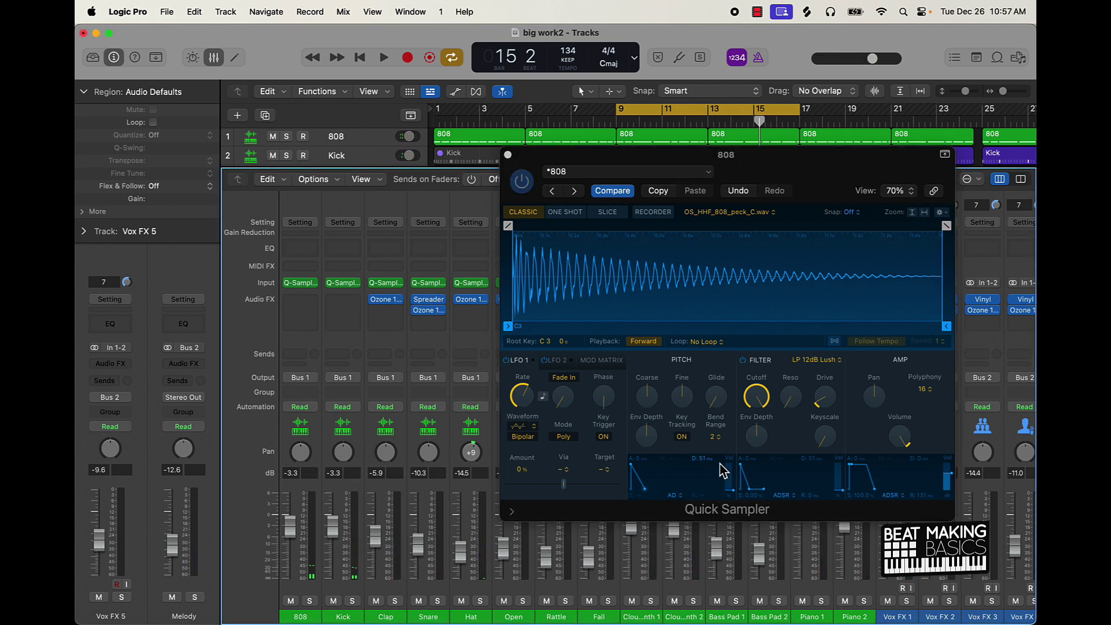
- Play the beat with the 808 sampler's original settings for comparison
click(744, 362)
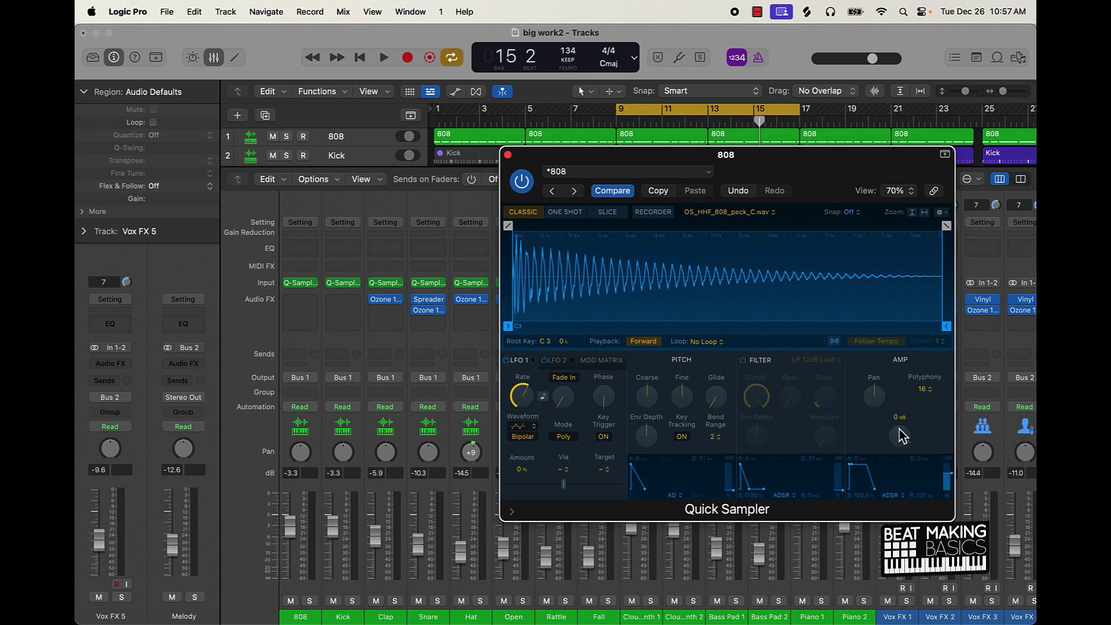
key(space)
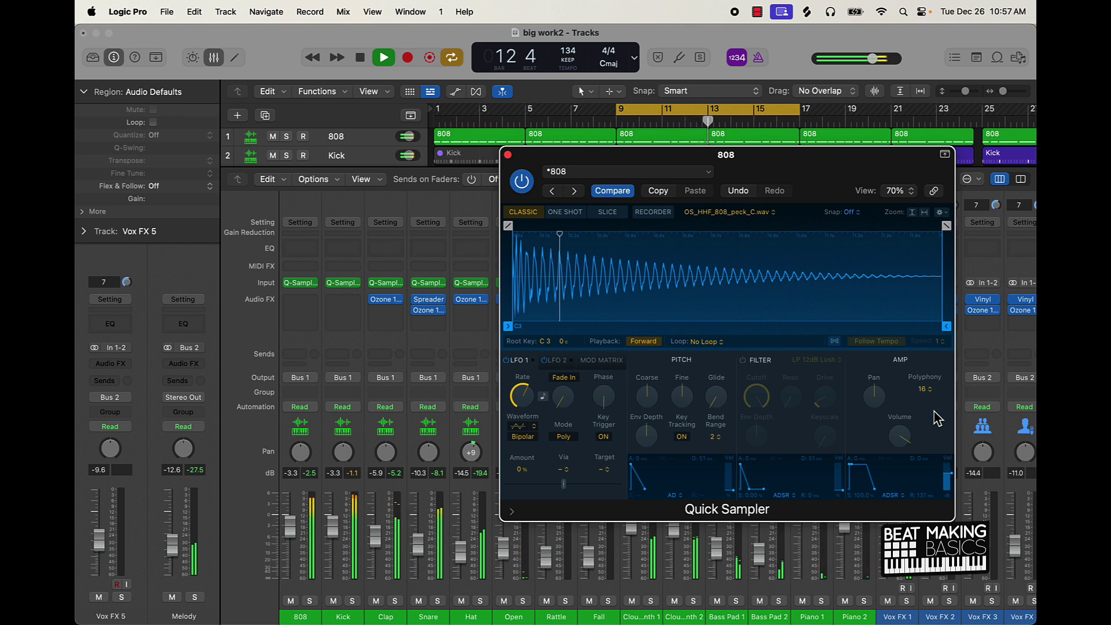
key(space)
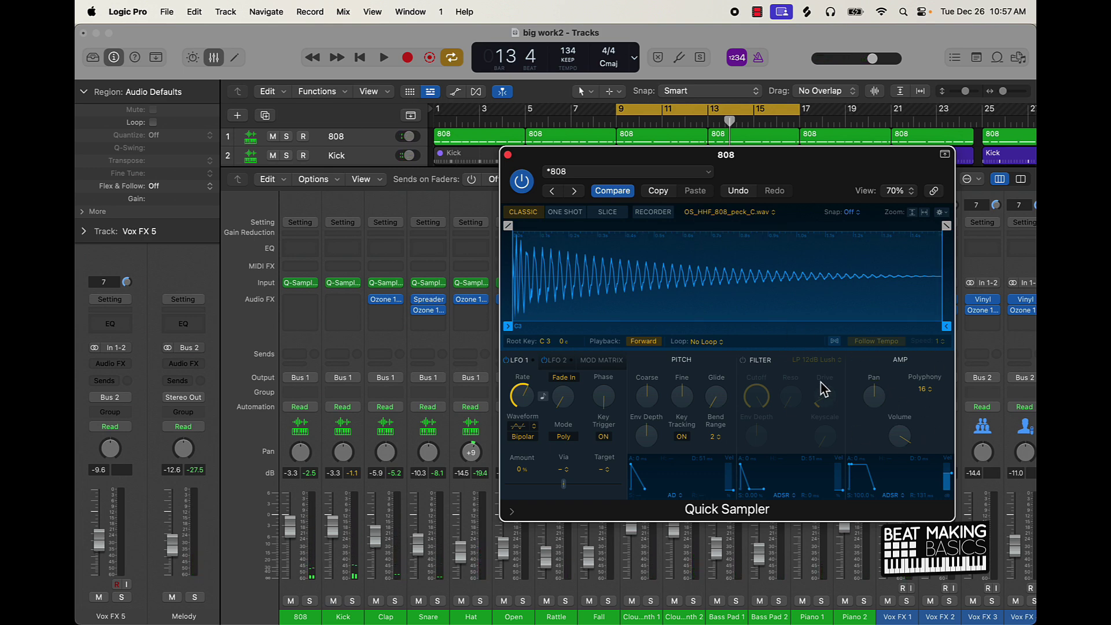
- Restore the 808 filter and +6 dB volume, then play to check its peak level
click(744, 360)
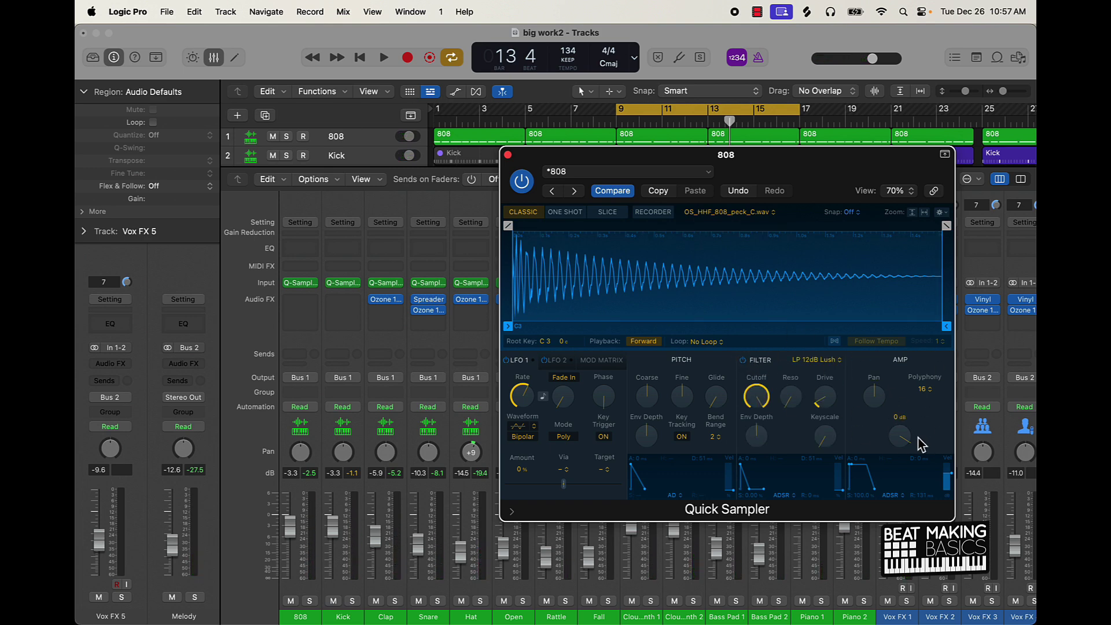
drag(911, 440, 909, 434)
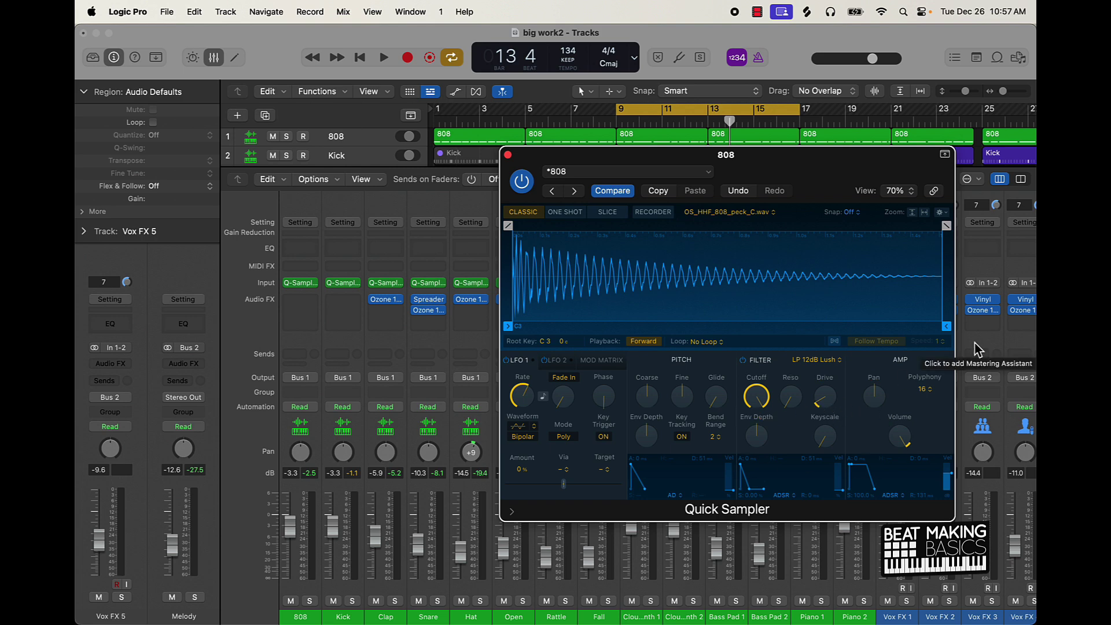
key(space)
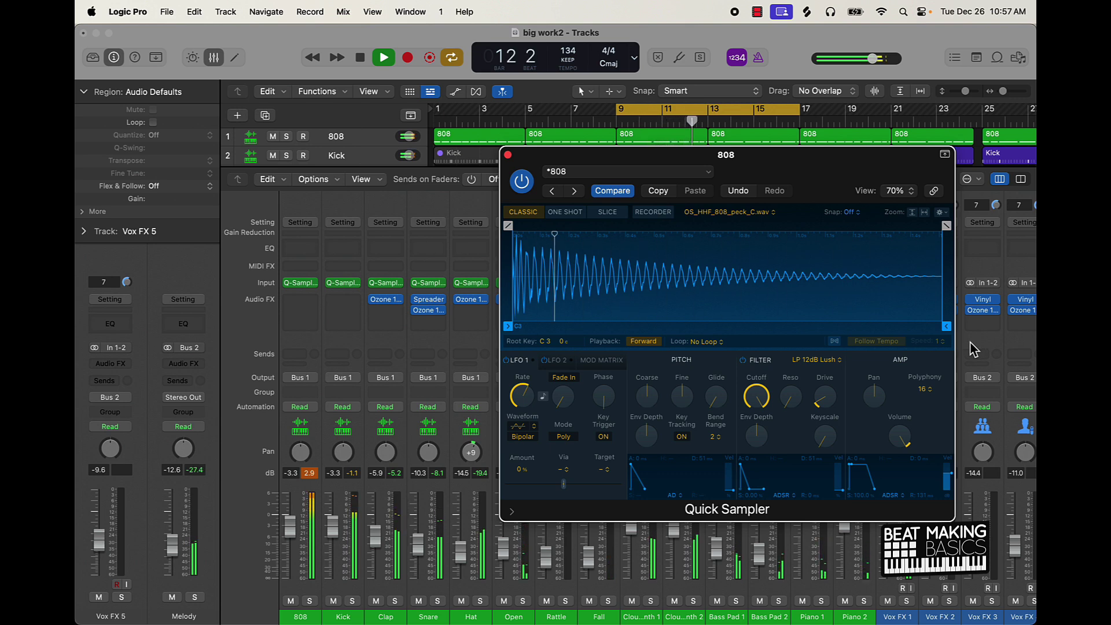
key(space)
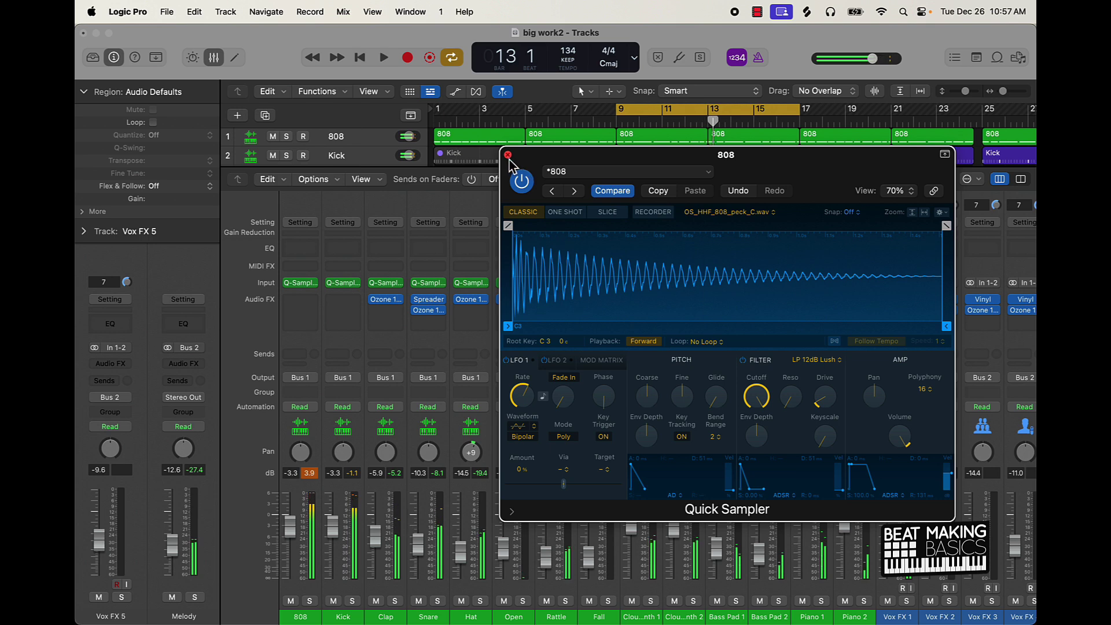
- In the Kick's Quick Sampler, turn up the volume, enable the filter, and audition from cycle start
click(508, 155)
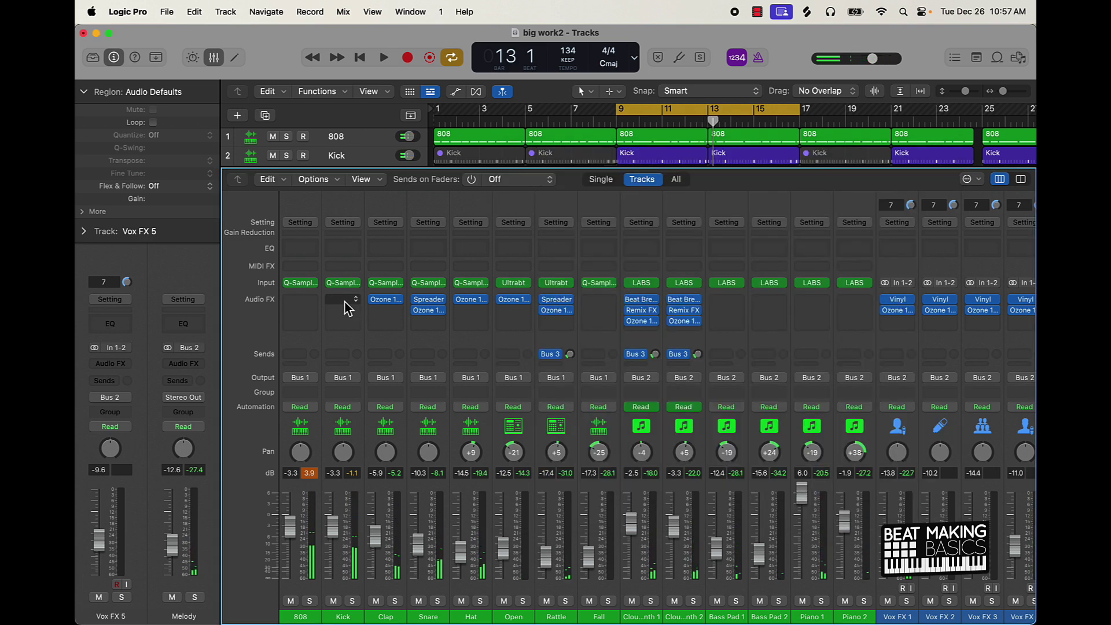
click(344, 283)
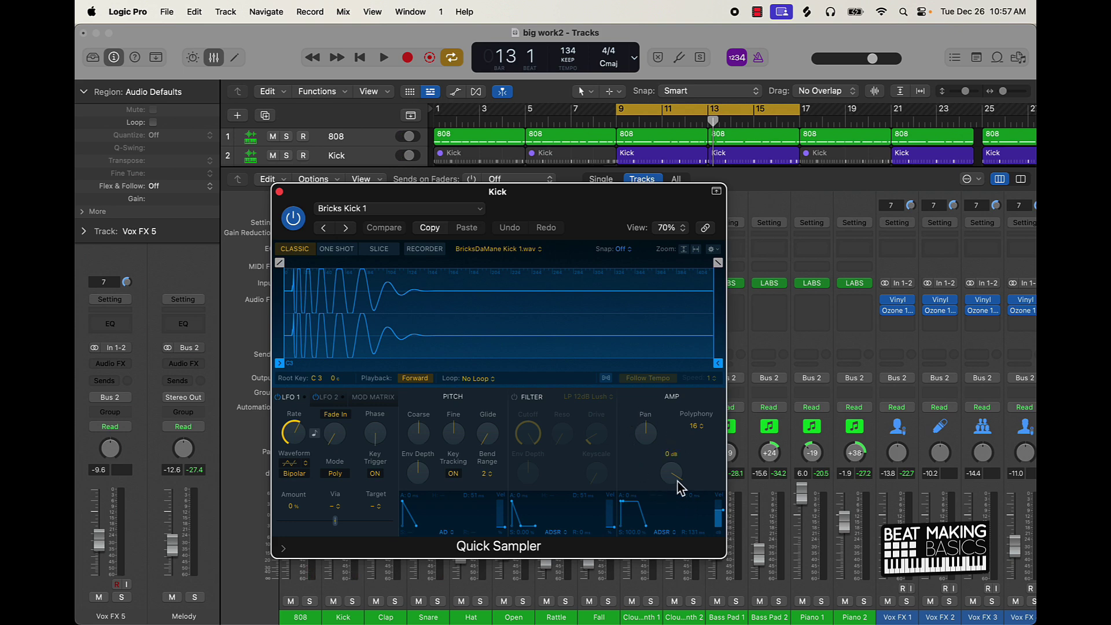
drag(676, 484, 694, 389)
click(515, 396)
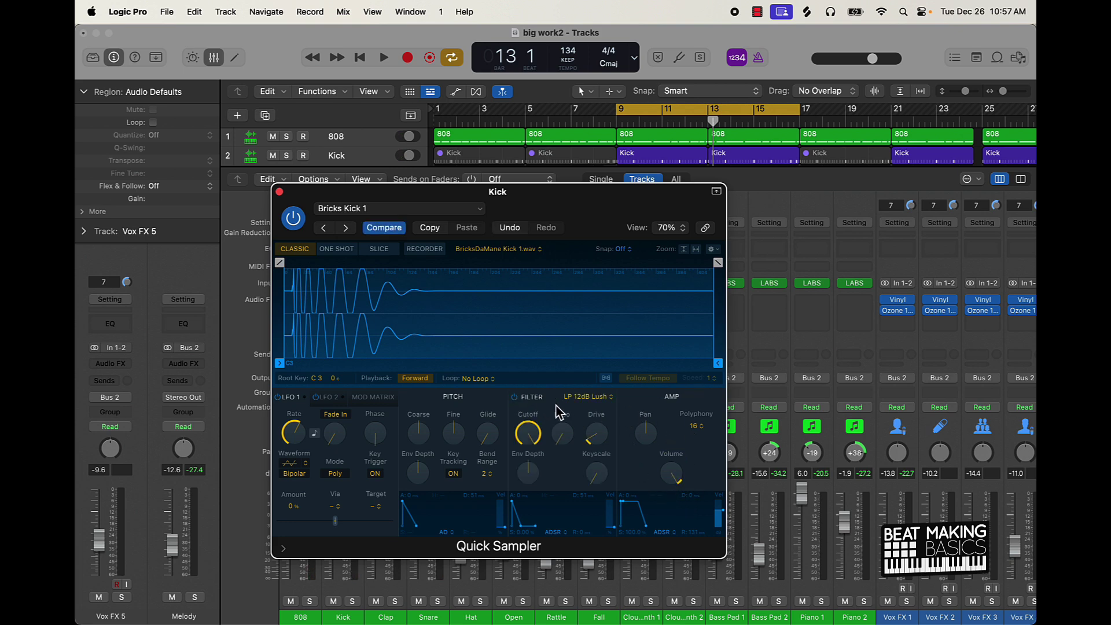
key(Return)
key(space)
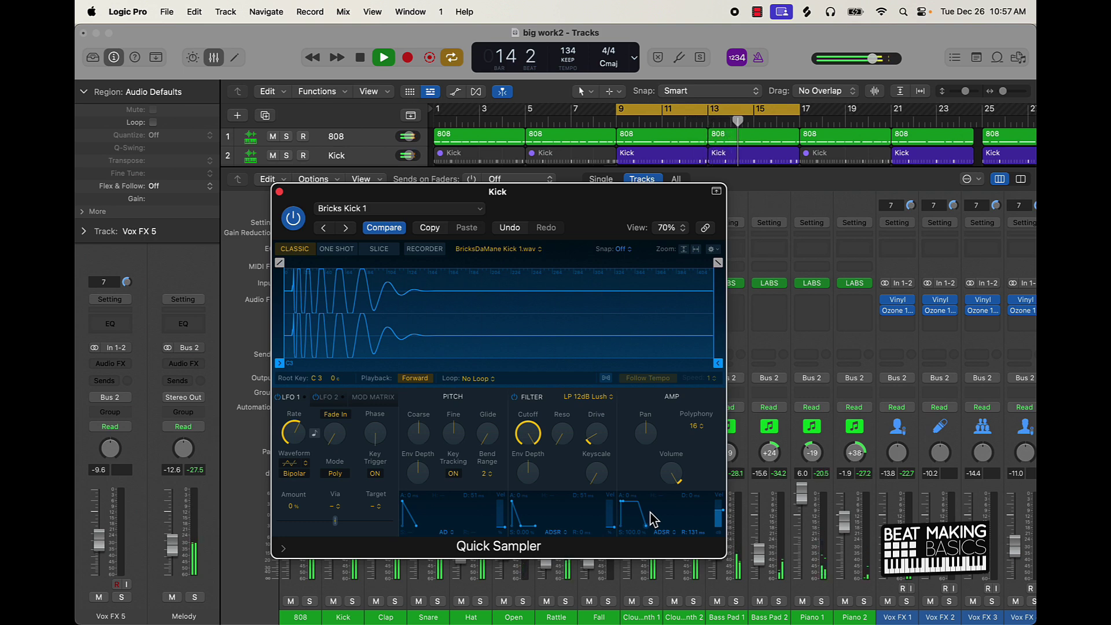
key(space)
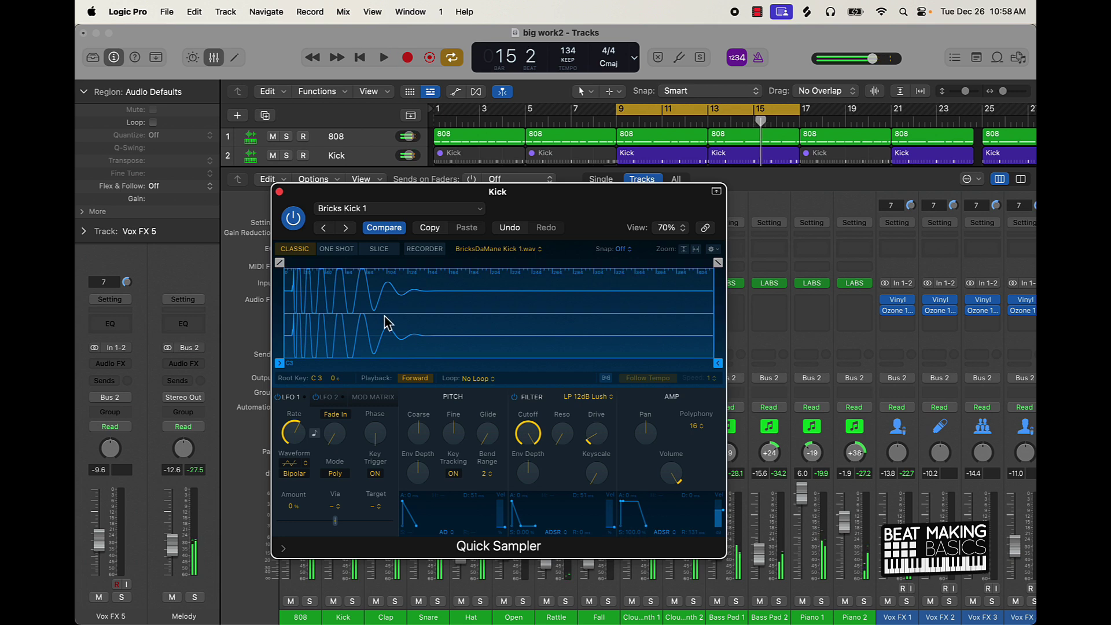
- Compare the Kick with its filter off and on, leave it on, and close the sampler
click(513, 397)
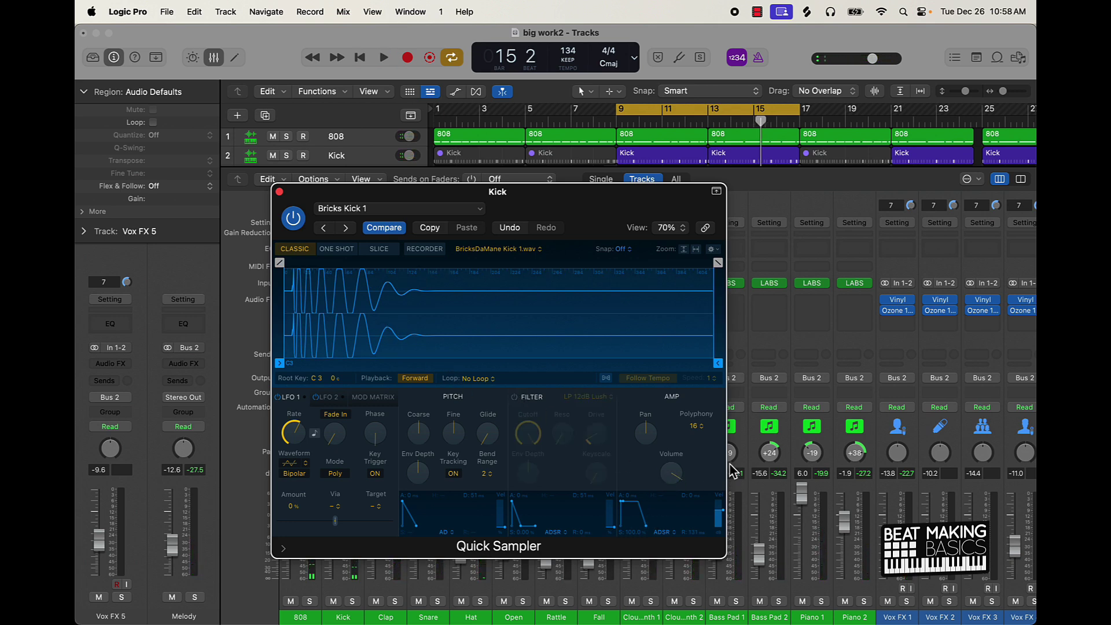
key(space)
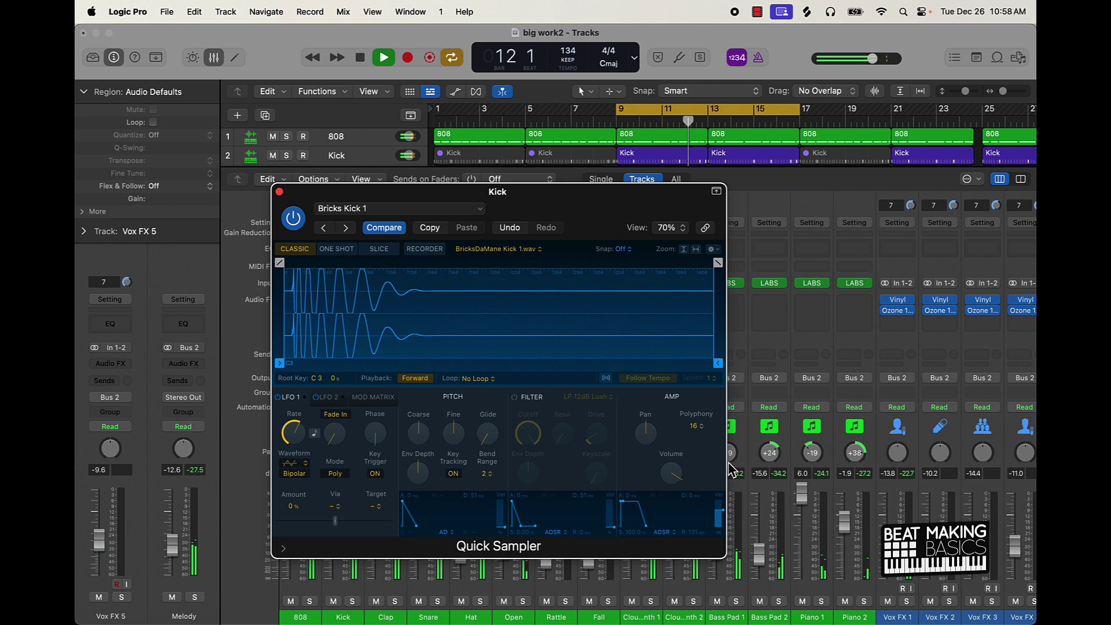
mouse_move(674, 483)
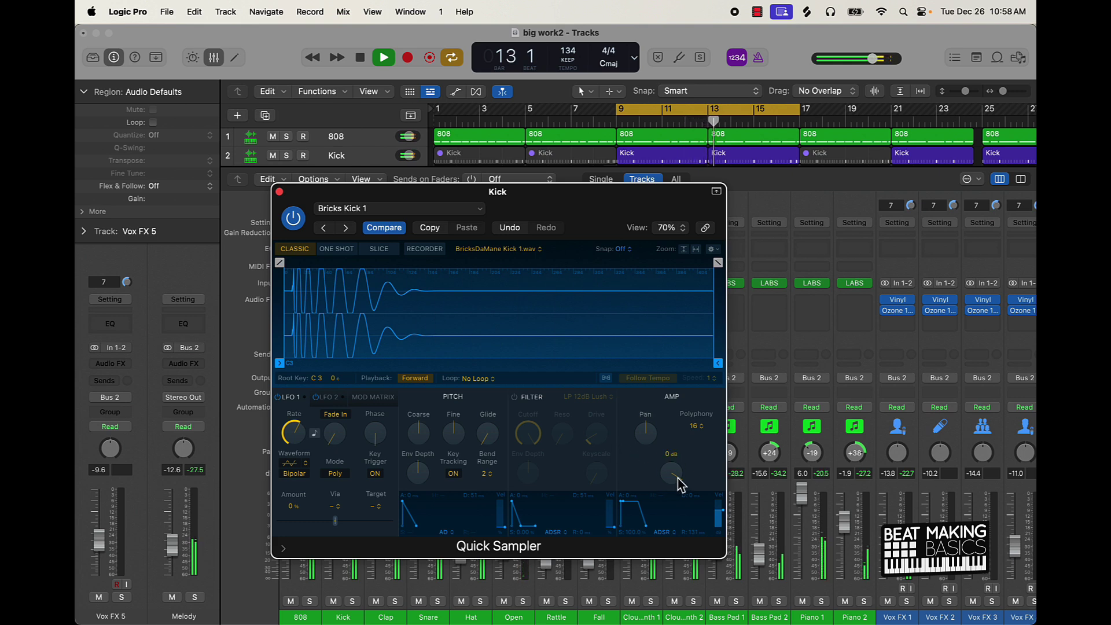
click(514, 397)
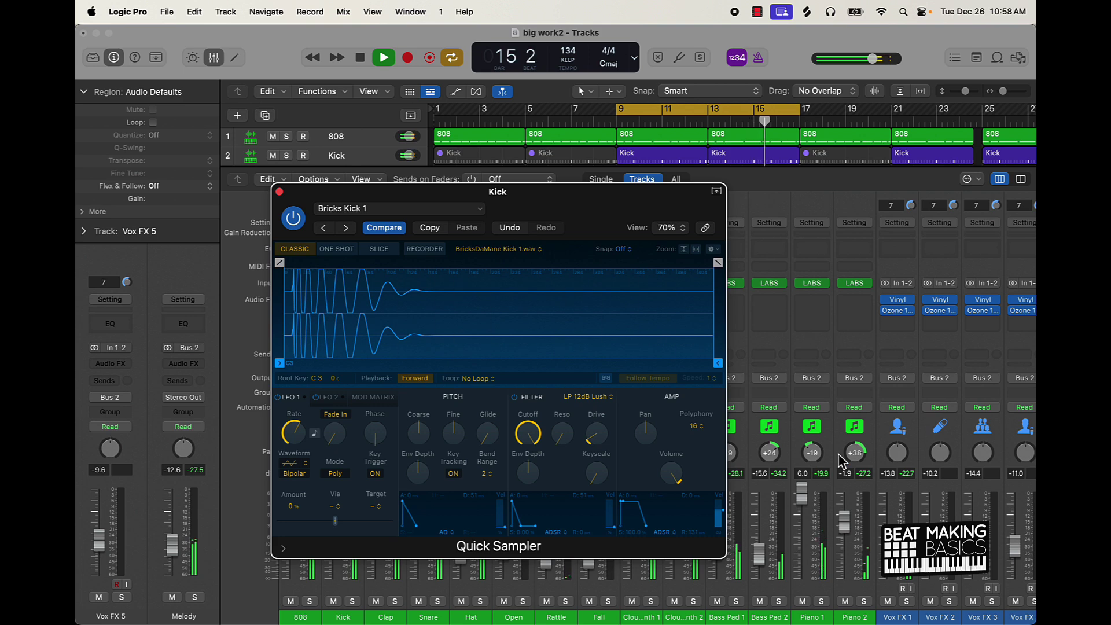
key(space)
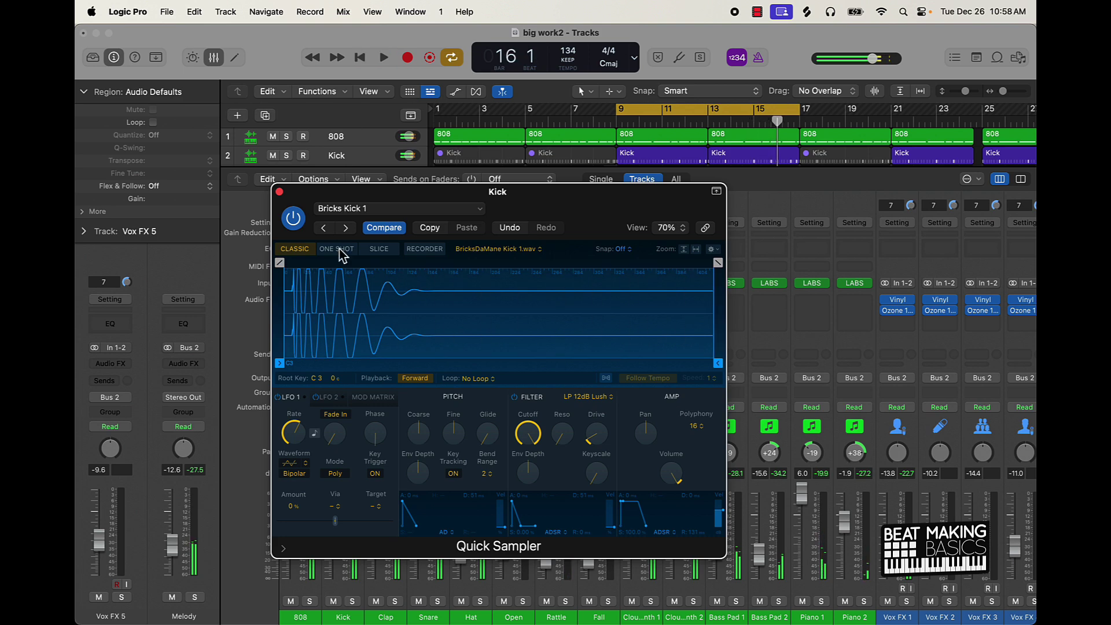
click(279, 192)
- Clear every mixer channel's peak readout, with 808 and Kick both at -3.3 dB
click(354, 476)
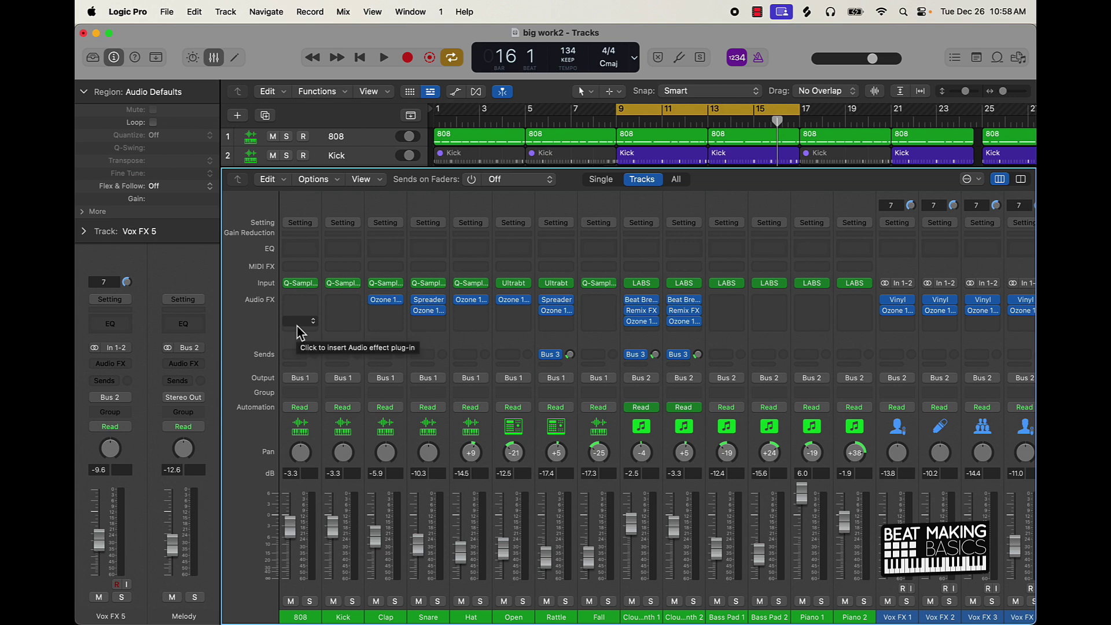
- Insert Waves Smack Attack (s) into the Kick channel's empty Audio FX slot
click(342, 323)
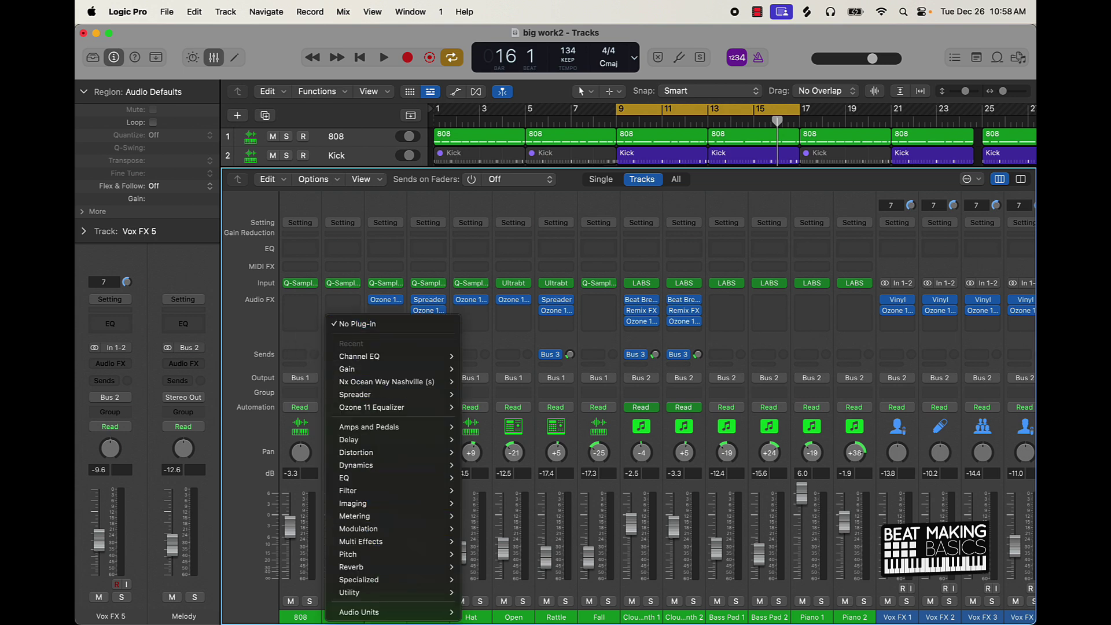
mouse_move(397, 612)
mouse_move(516, 601)
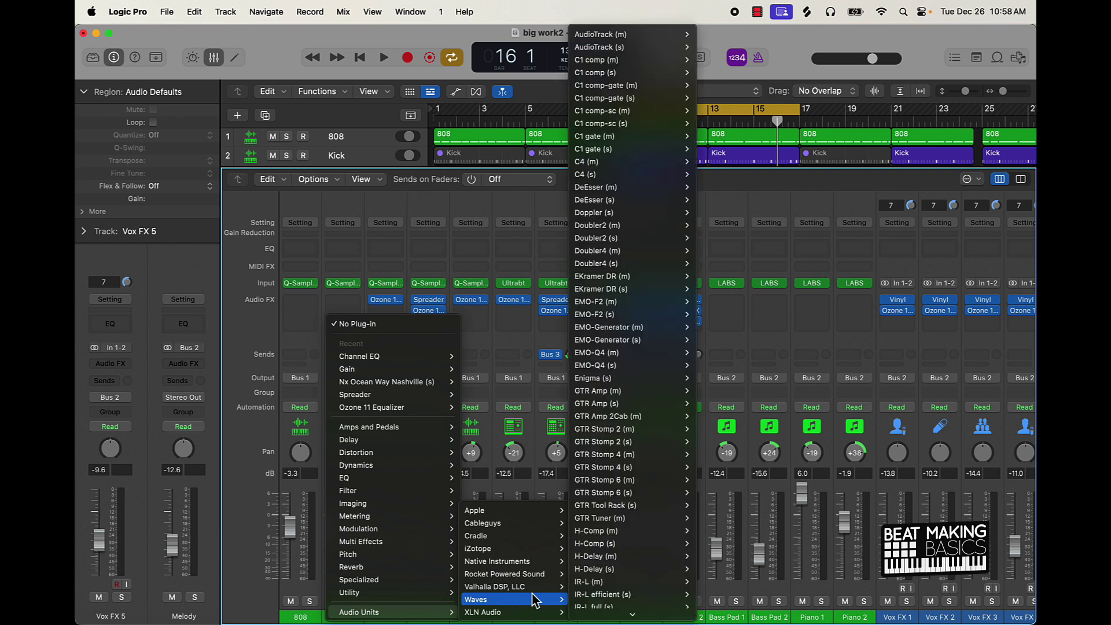
mouse_move(625, 561)
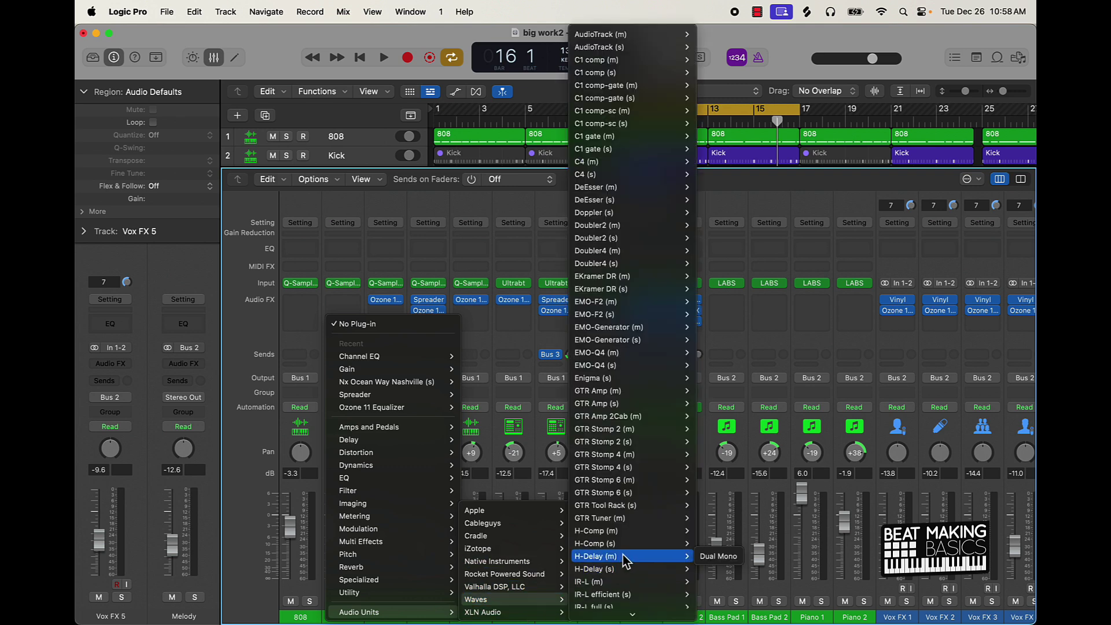
scroll(625, 561, down, 10)
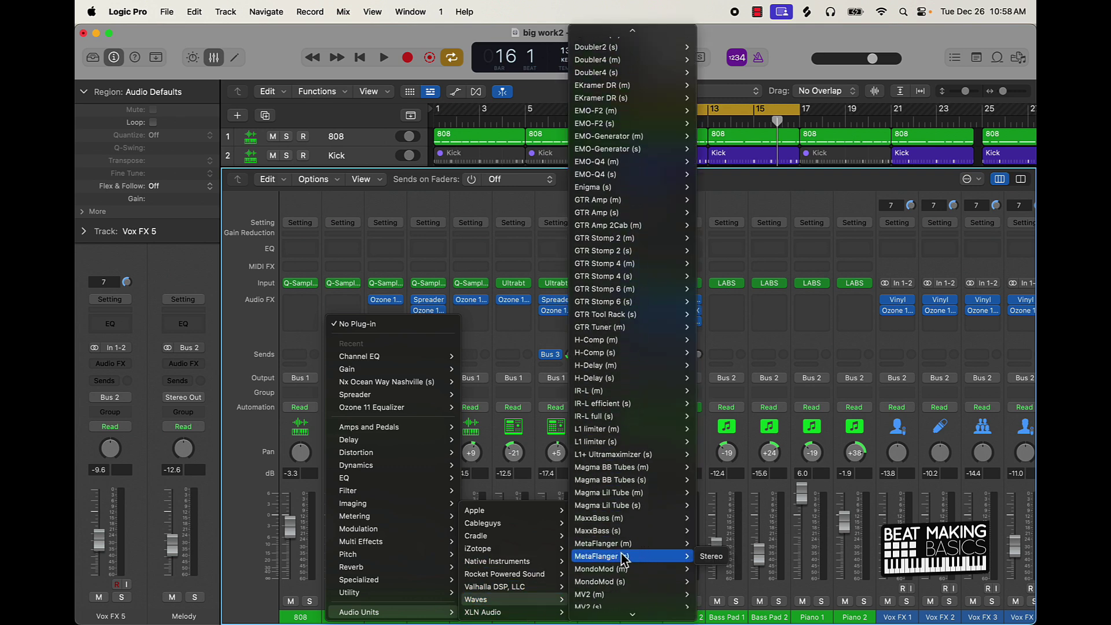
scroll(623, 559, down, 10)
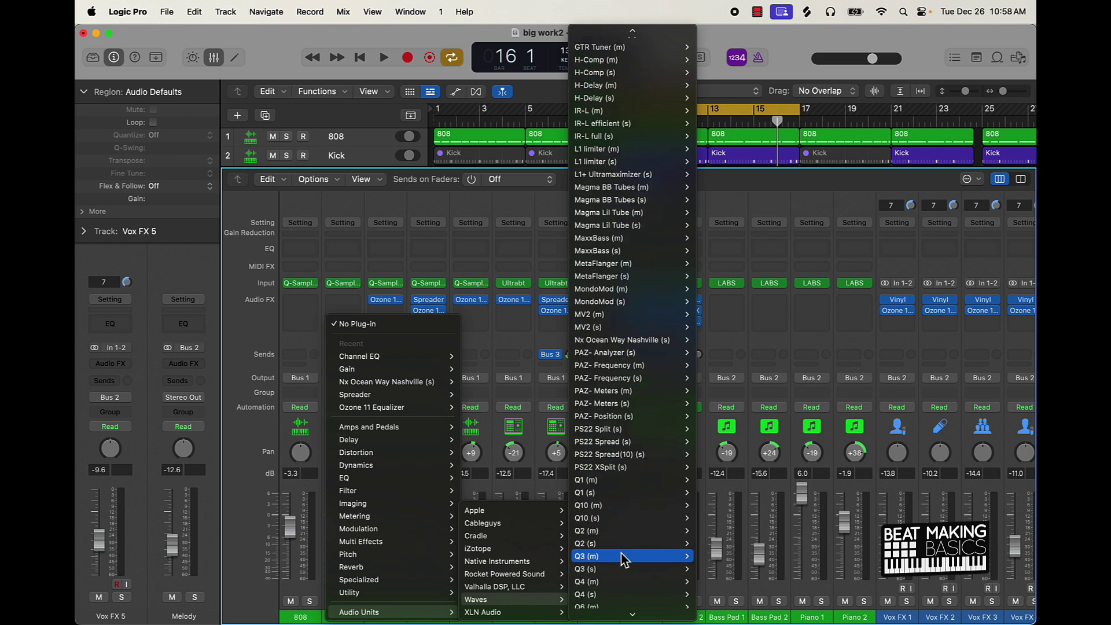
scroll(623, 559, down, 7)
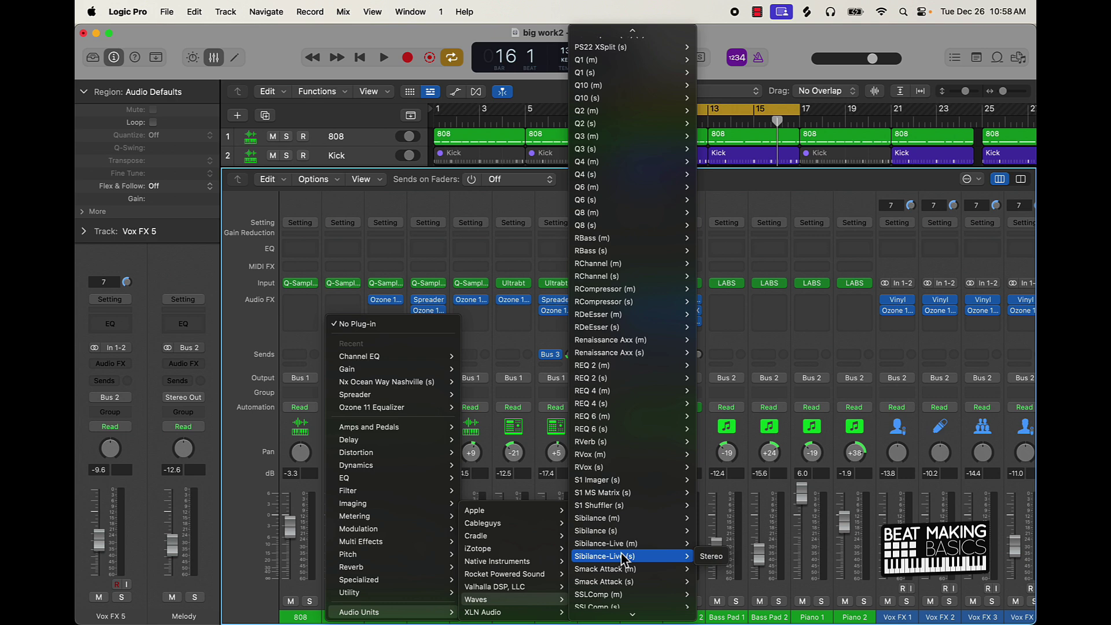
scroll(623, 557, down, 3)
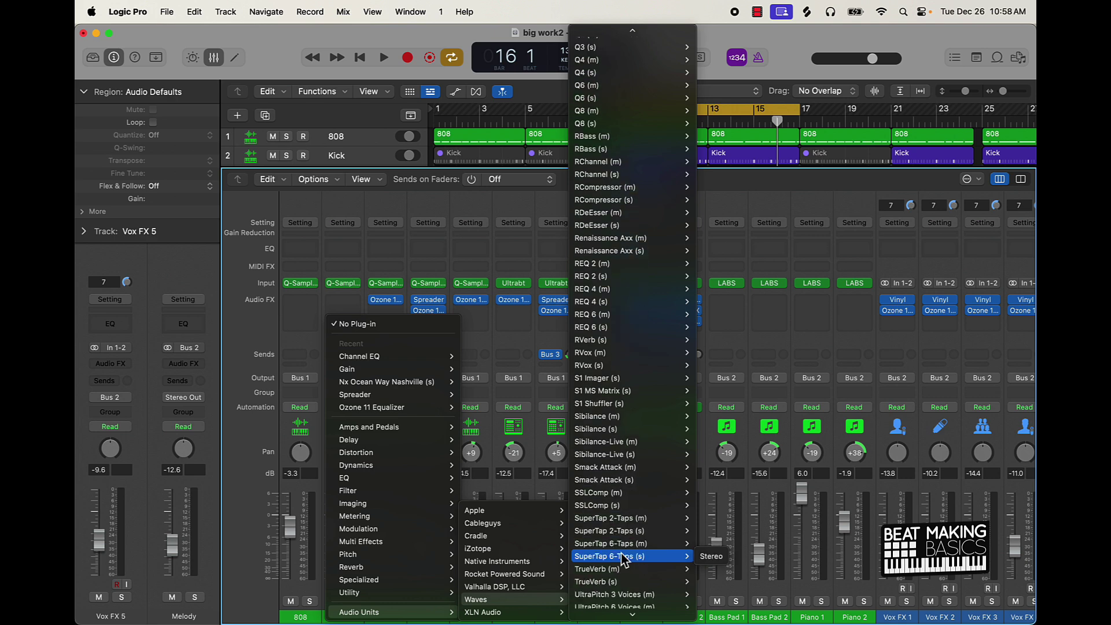
click(619, 482)
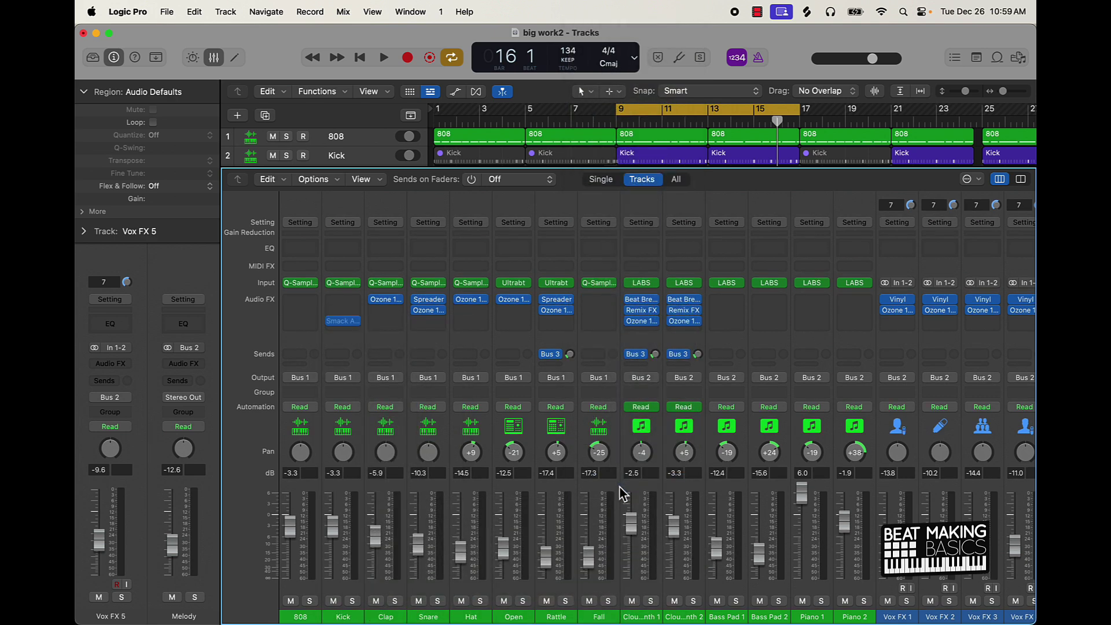
- During playback, set the Kick's Smack Attack to Attack 20 and Sustain -15
drag(577, 197, 571, 61)
key(space)
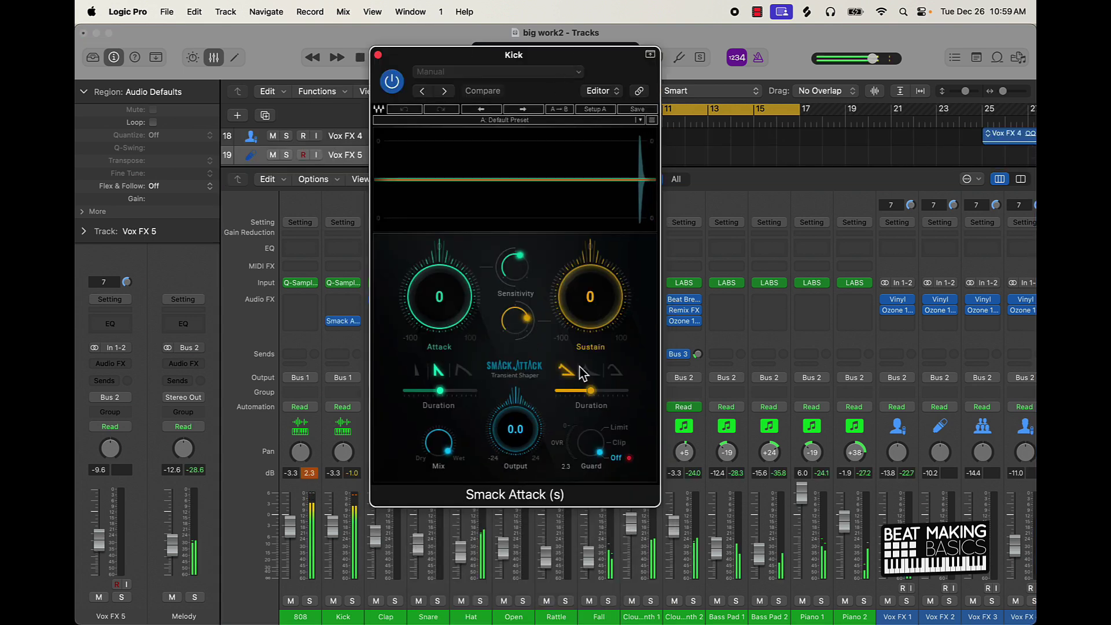
drag(449, 284, 451, 249)
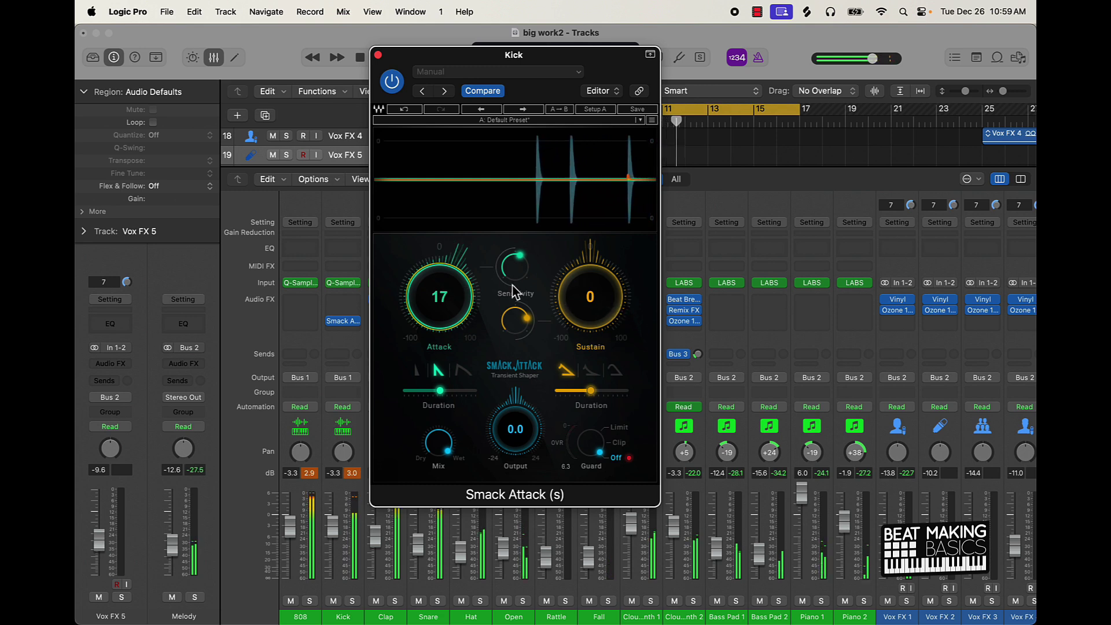
scroll(441, 292, up, 3)
drag(590, 298, 593, 325)
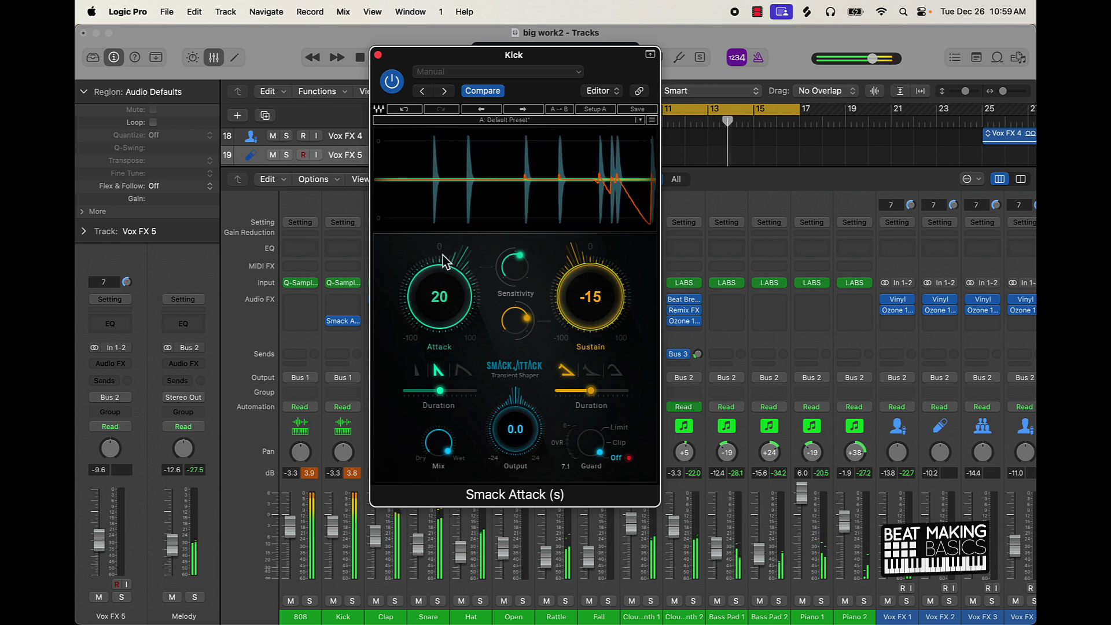
- Bypass Smack Attack to compare, and reopen the Kick's Quick Sampler
click(392, 82)
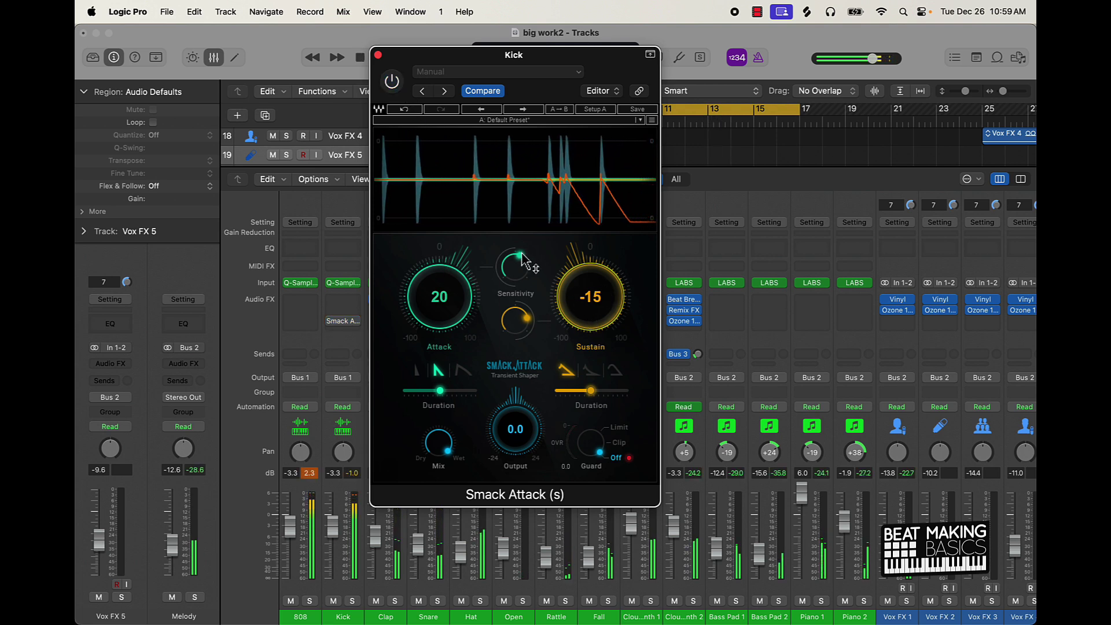
mouse_move(521, 259)
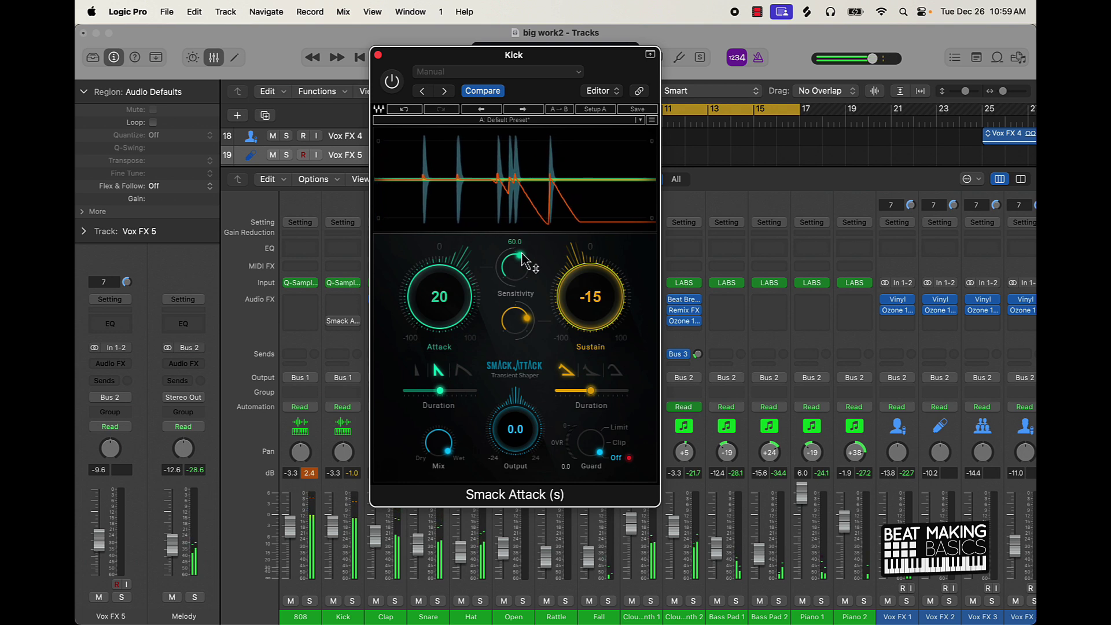
click(344, 283)
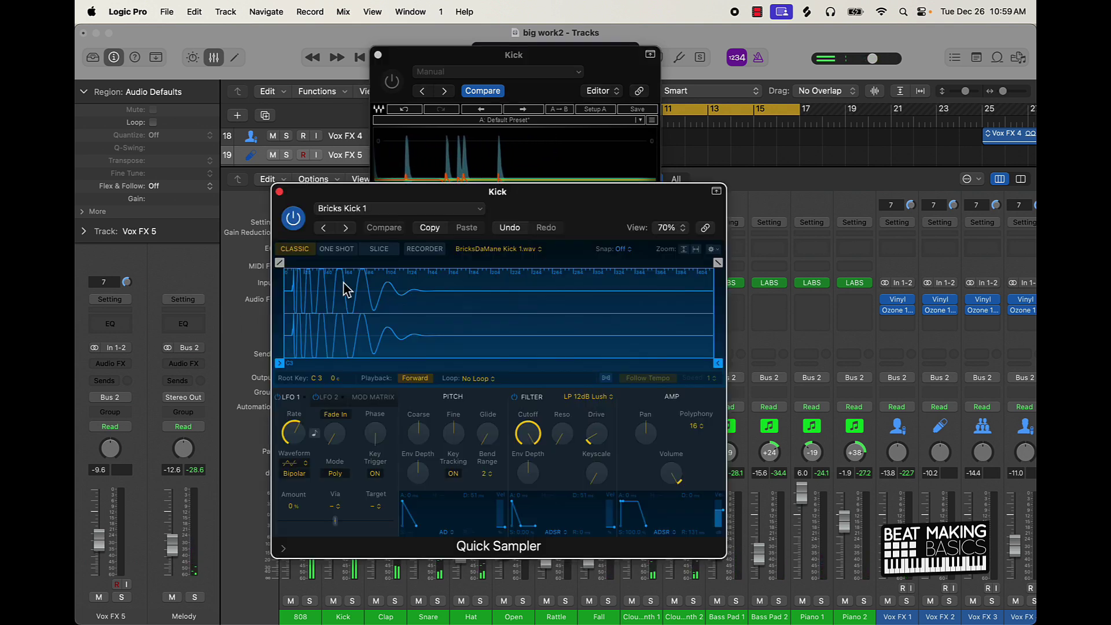
- Reset the Kick sampler volume to 0 dB, switch its filter off, and close it
alt+click(679, 481)
click(514, 397)
key(space)
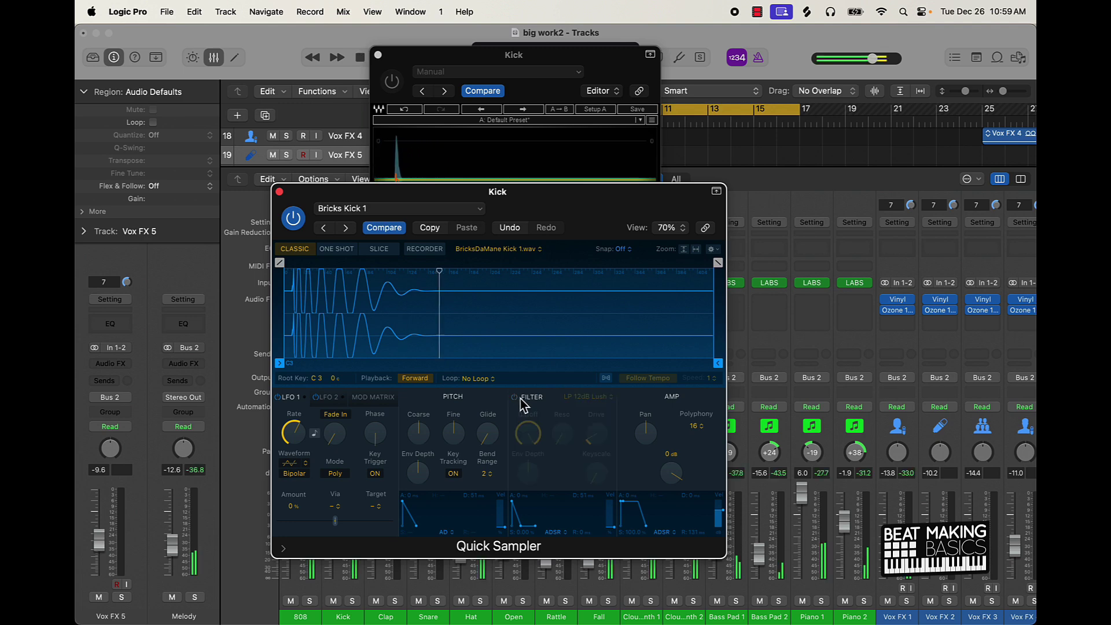
click(279, 191)
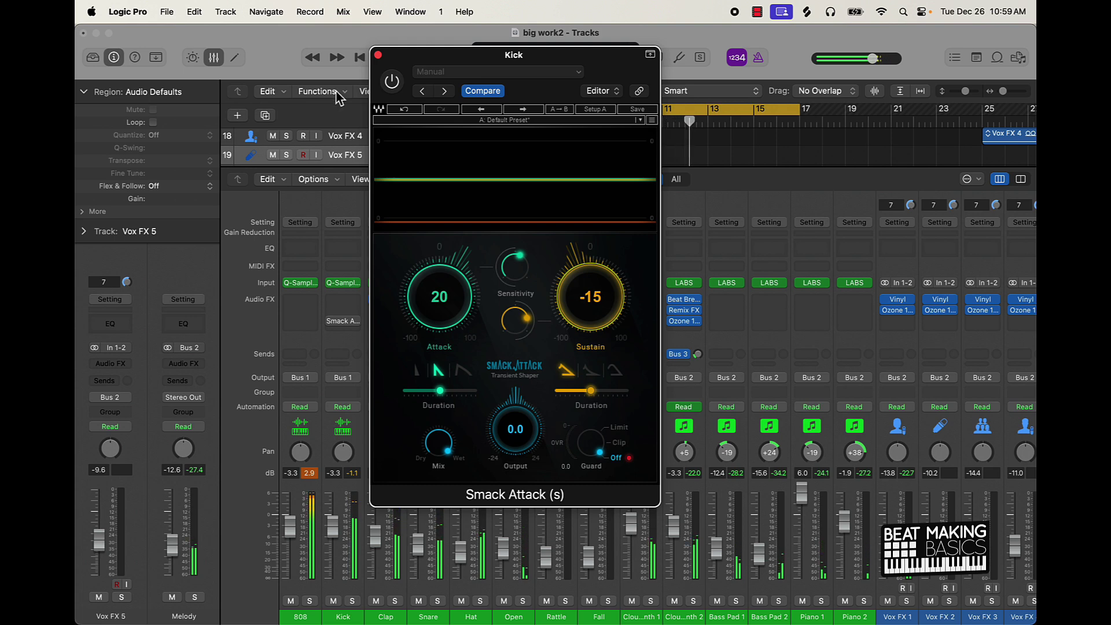
- Re-enable the Kick's Smack Attack with Sustain -7 and Attack 54
click(391, 84)
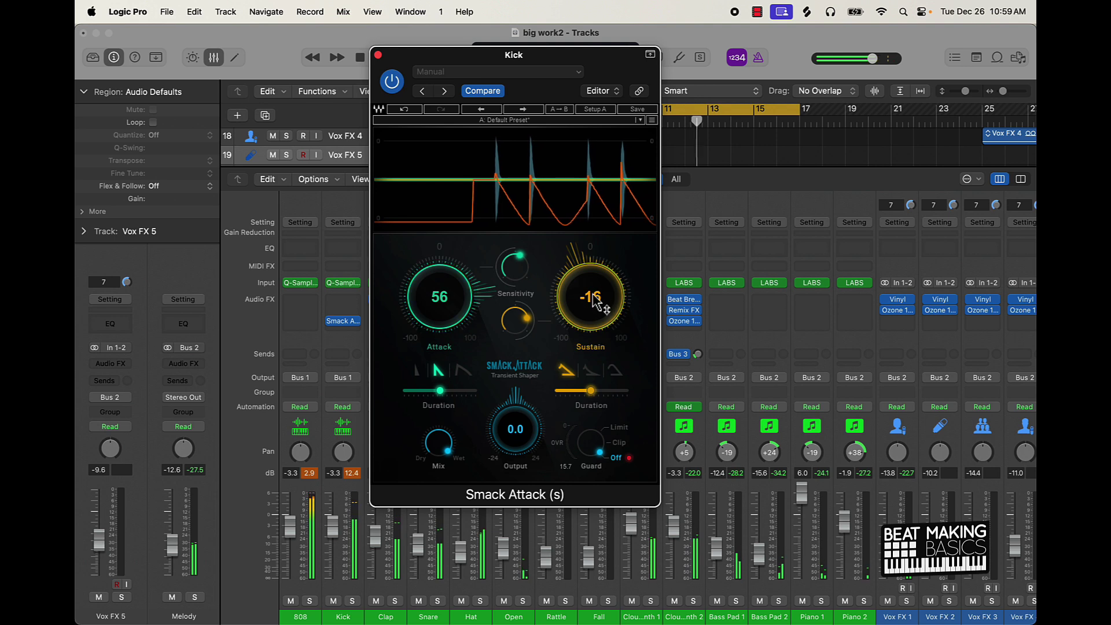
drag(596, 289, 596, 280)
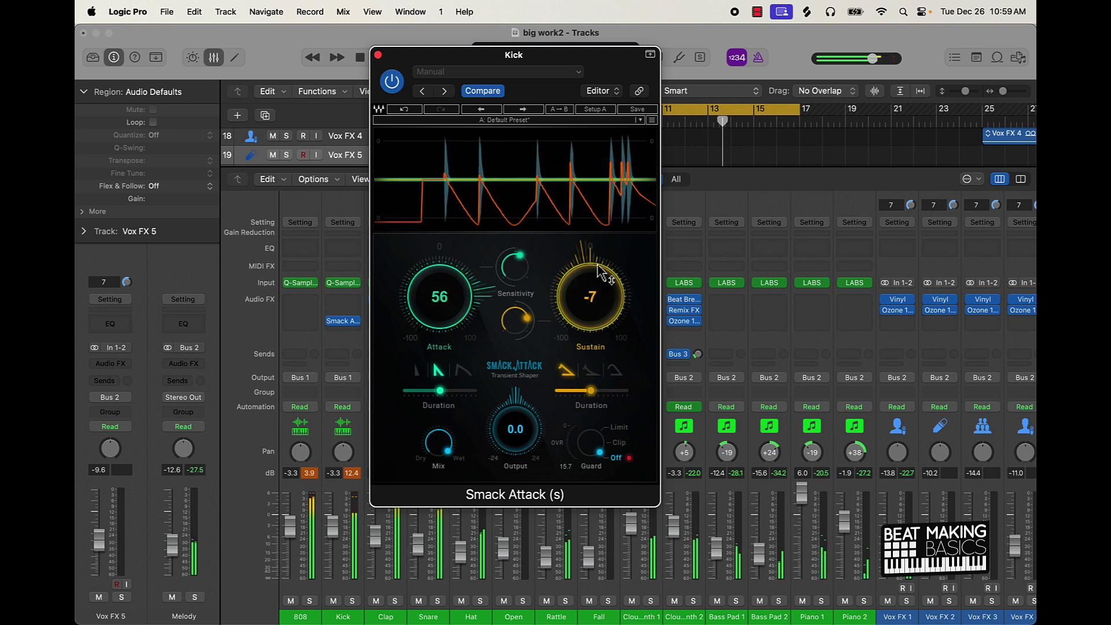
drag(468, 309, 466, 319)
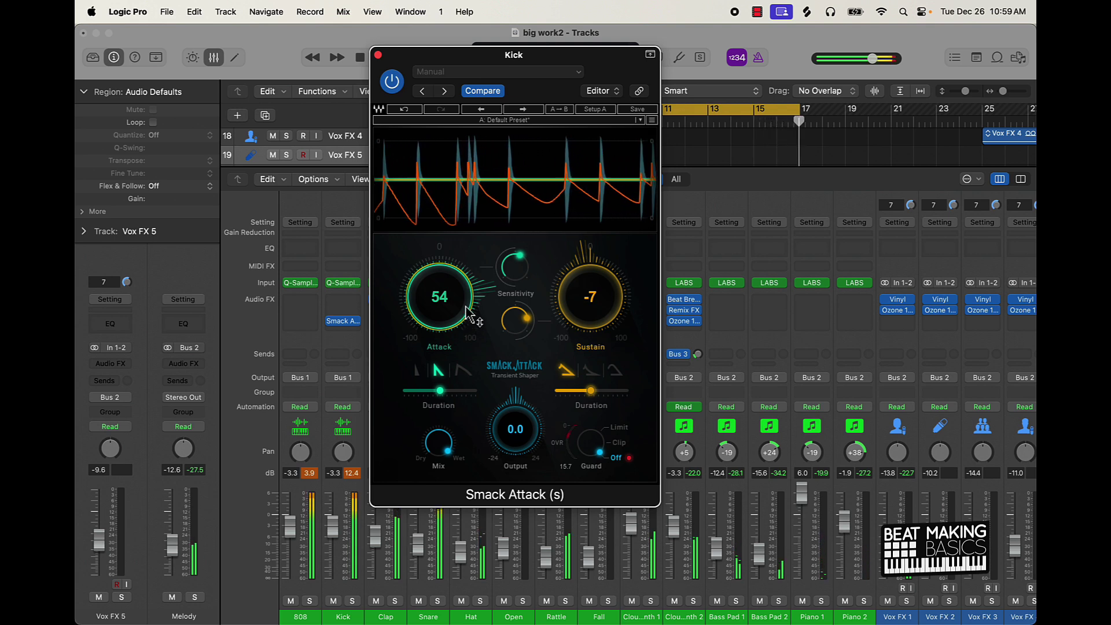
click(304, 322)
- Insert Smack Attack on the 808 channel and, while playing, set Attack 31 and Sustain 38
mouse_move(362, 356)
click(431, 356)
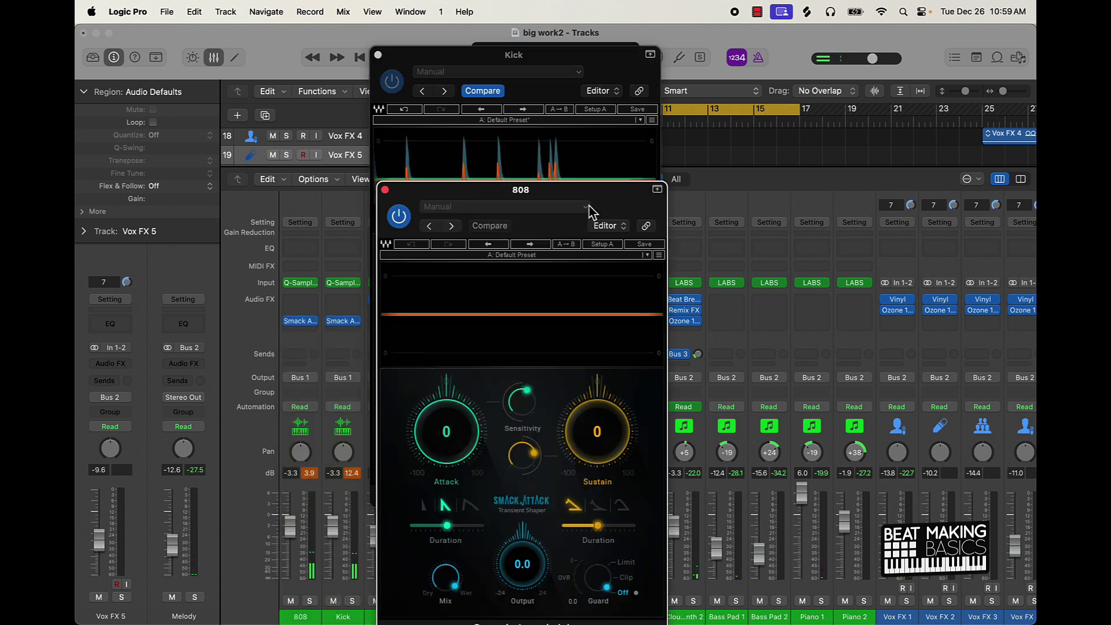
drag(593, 185, 677, 42)
key(space)
drag(553, 253, 540, 224)
drag(676, 304, 680, 234)
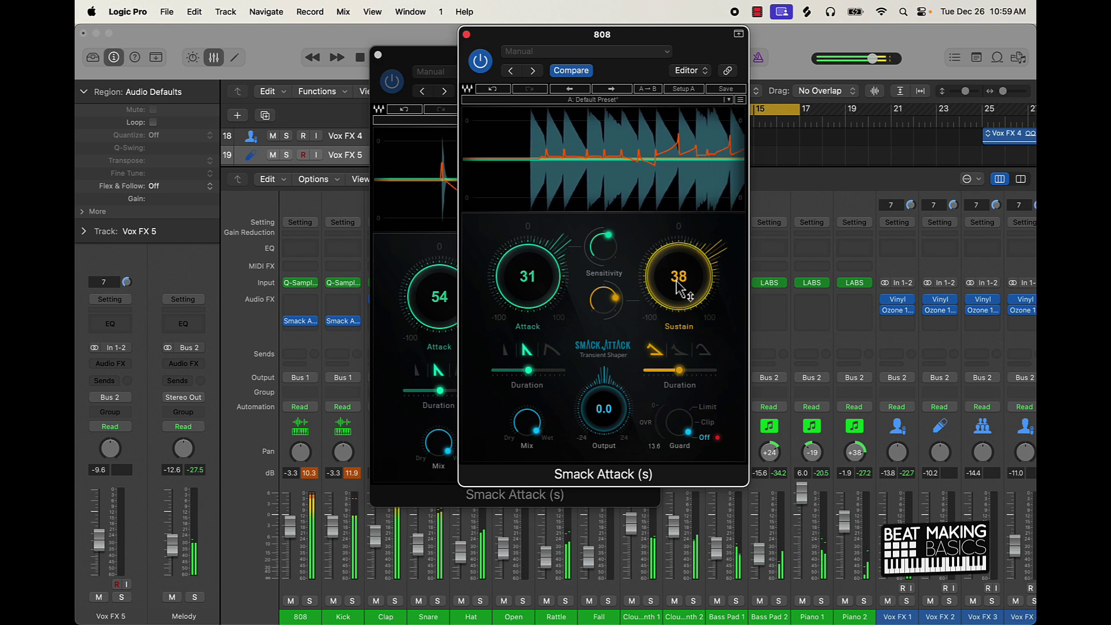
- Close both Smack Attack windows and stop playback
click(466, 35)
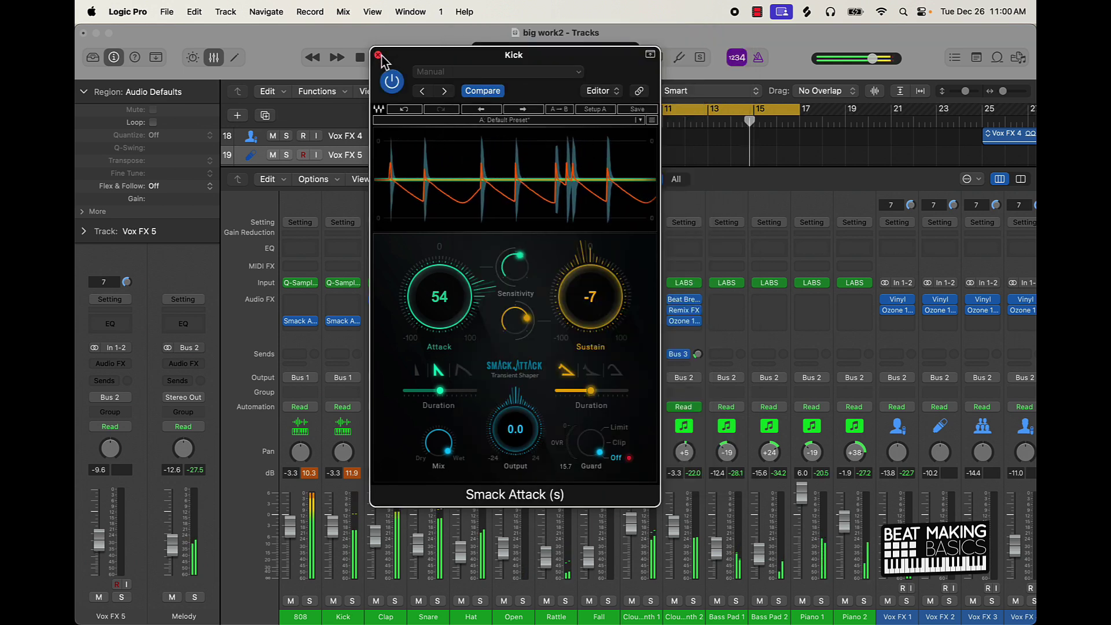
click(378, 55)
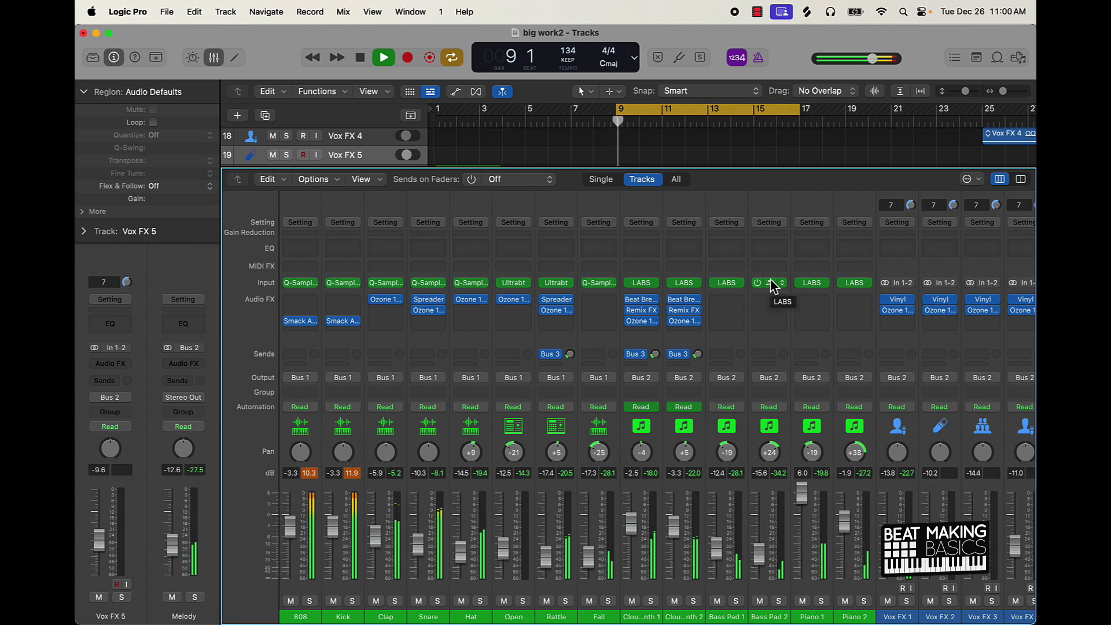
key(space)
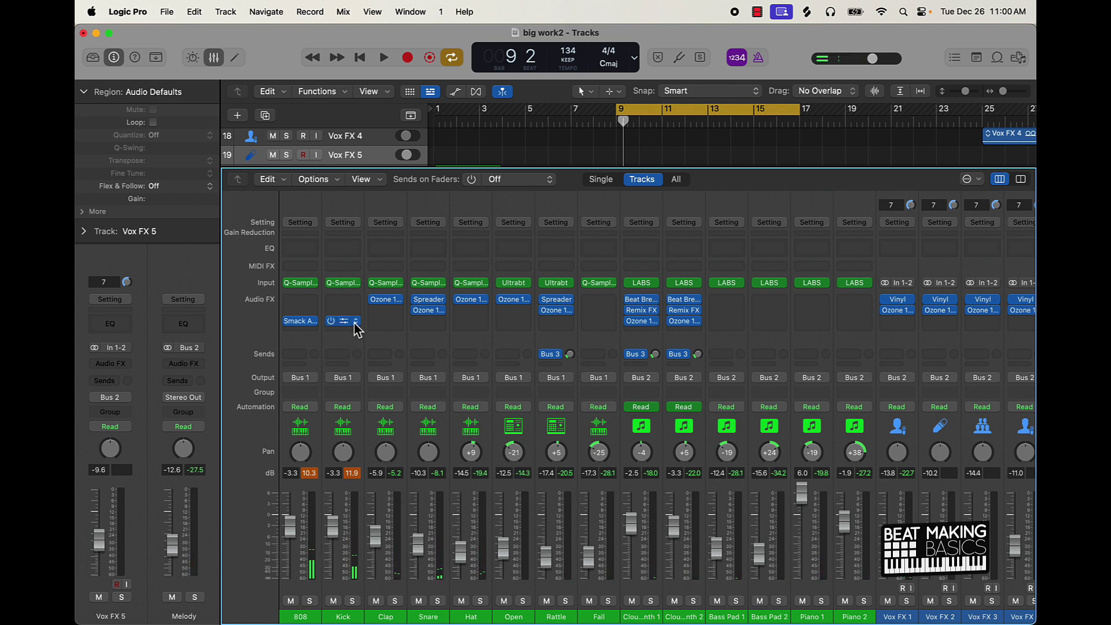
- Set the Kick and 808 effect slots to No Plug-in, removing Smack Attack from both
click(355, 323)
click(332, 332)
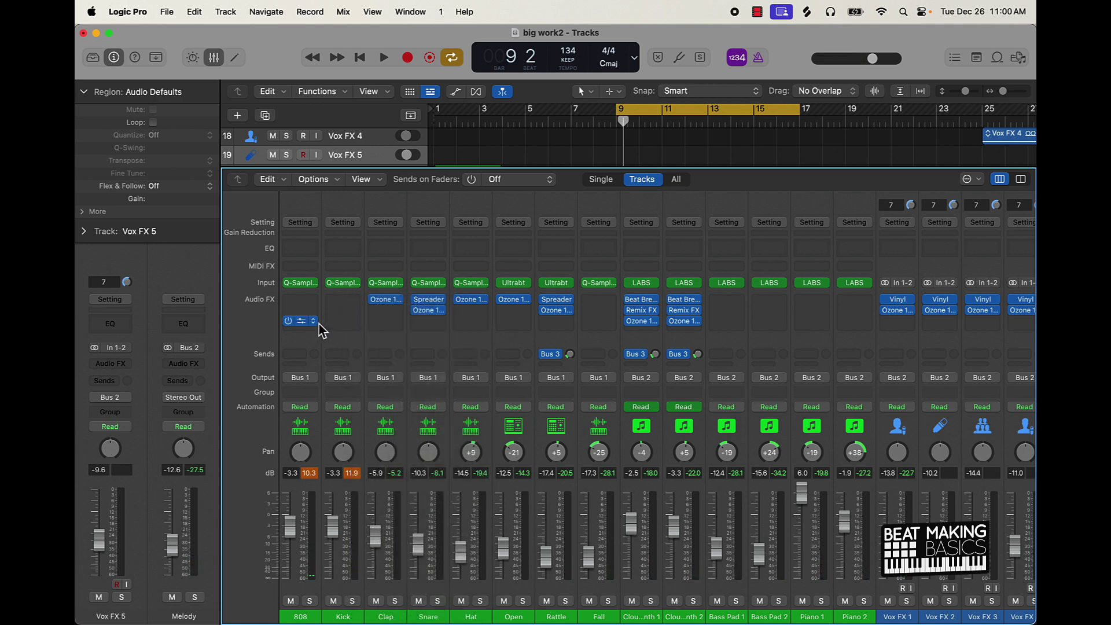
click(314, 321)
click(362, 324)
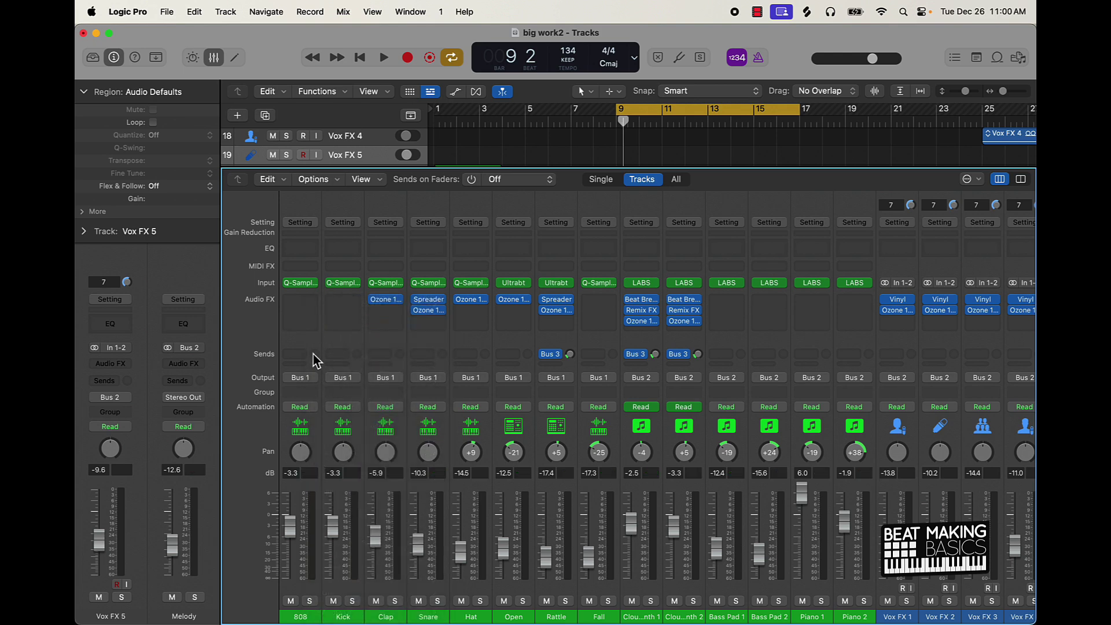
- Insert Waves RBass (s) from Audio Units into the 808 channel's empty Audio FX slot
click(315, 326)
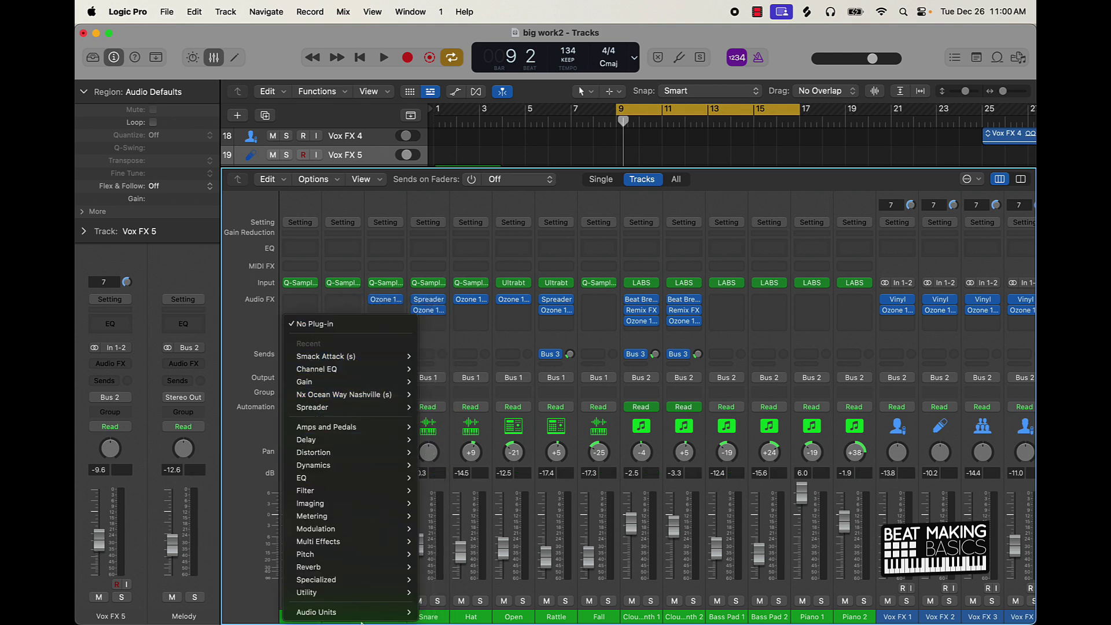
mouse_move(413, 617)
mouse_move(451, 604)
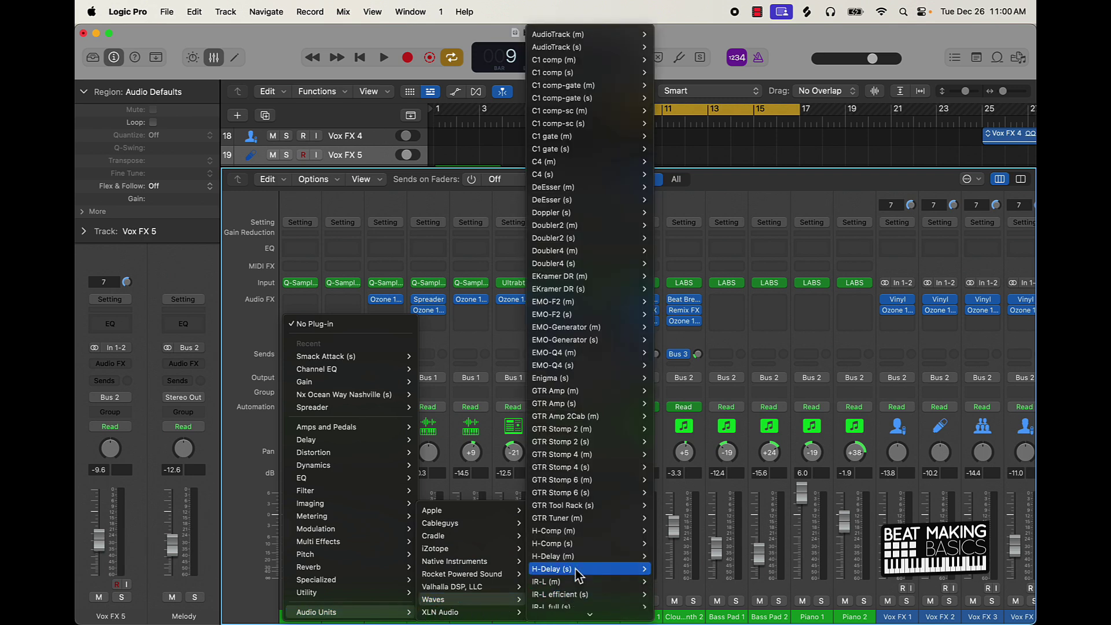
scroll(578, 561, down, 10)
mouse_move(574, 558)
scroll(575, 560, down, 5)
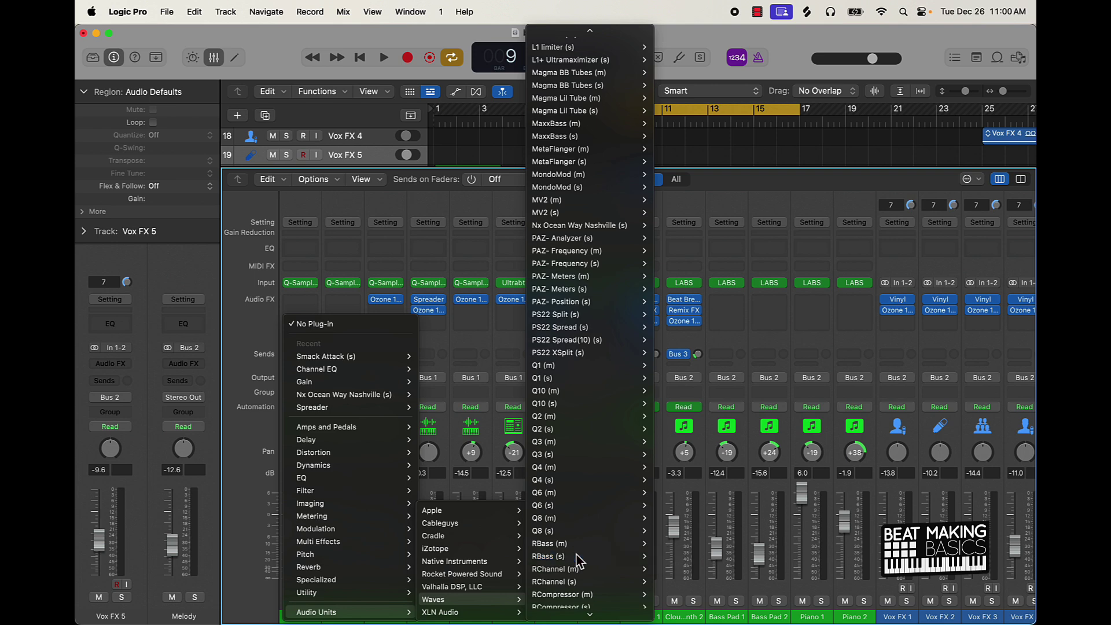
click(578, 558)
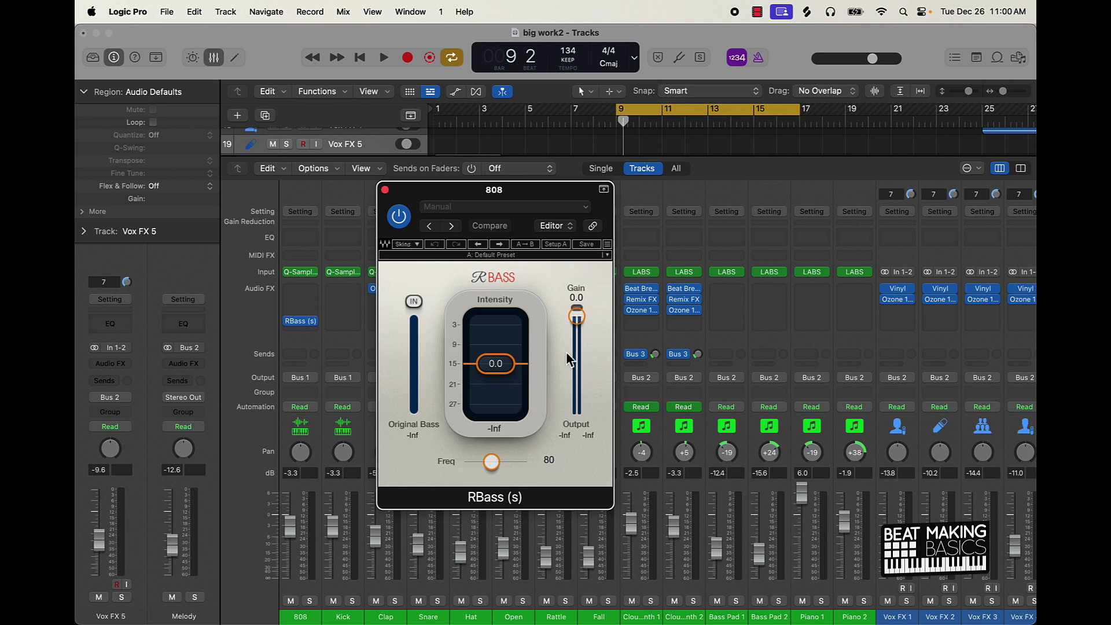
- Tune the 808's RBass to Freq 62 and Intensity -14.1, comparing against bypass during playback
drag(539, 189, 797, 182)
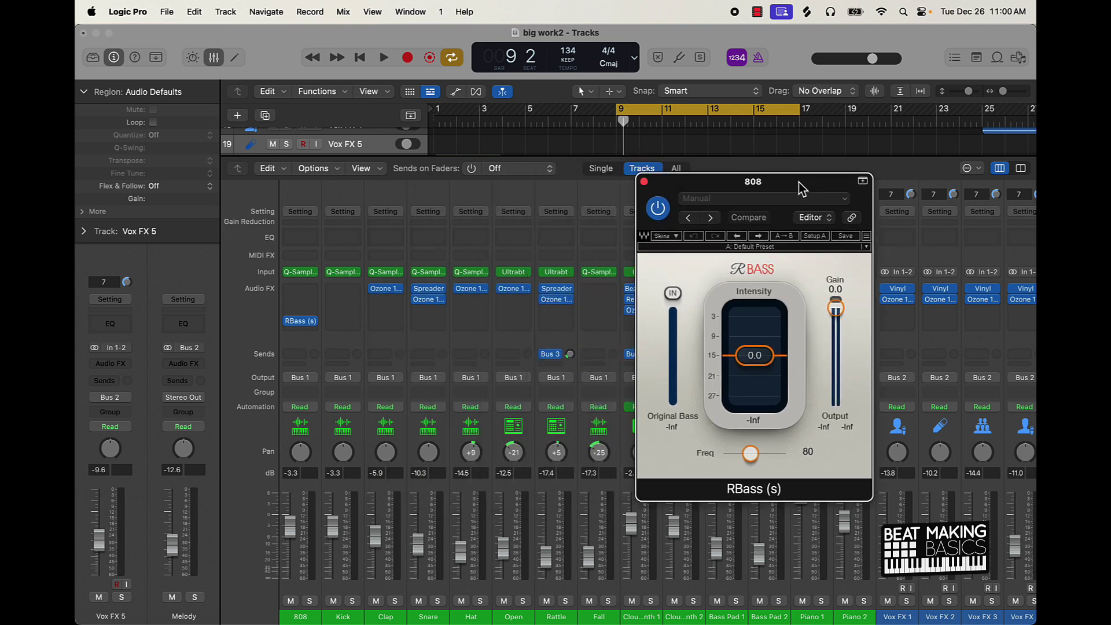
drag(780, 366, 760, 413)
drag(786, 184, 572, 131)
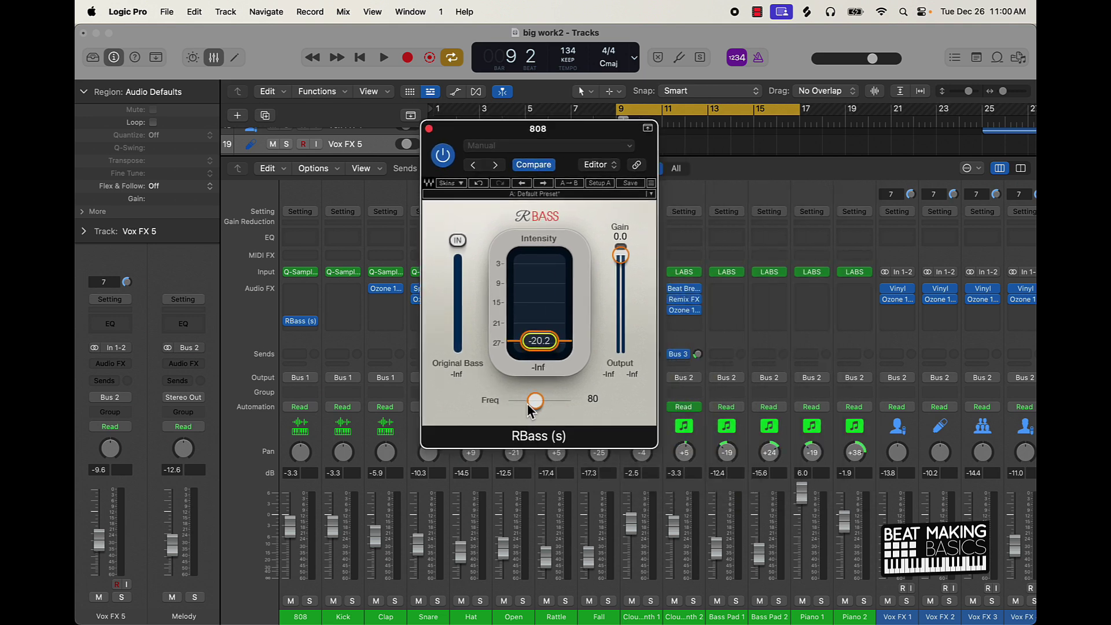
key(space)
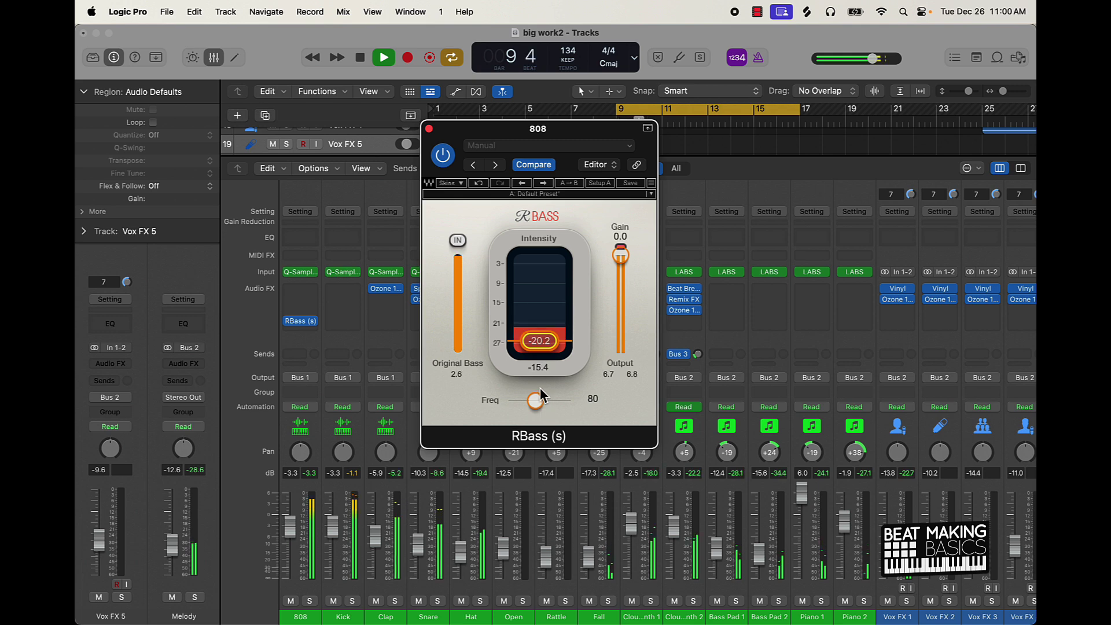
click(448, 163)
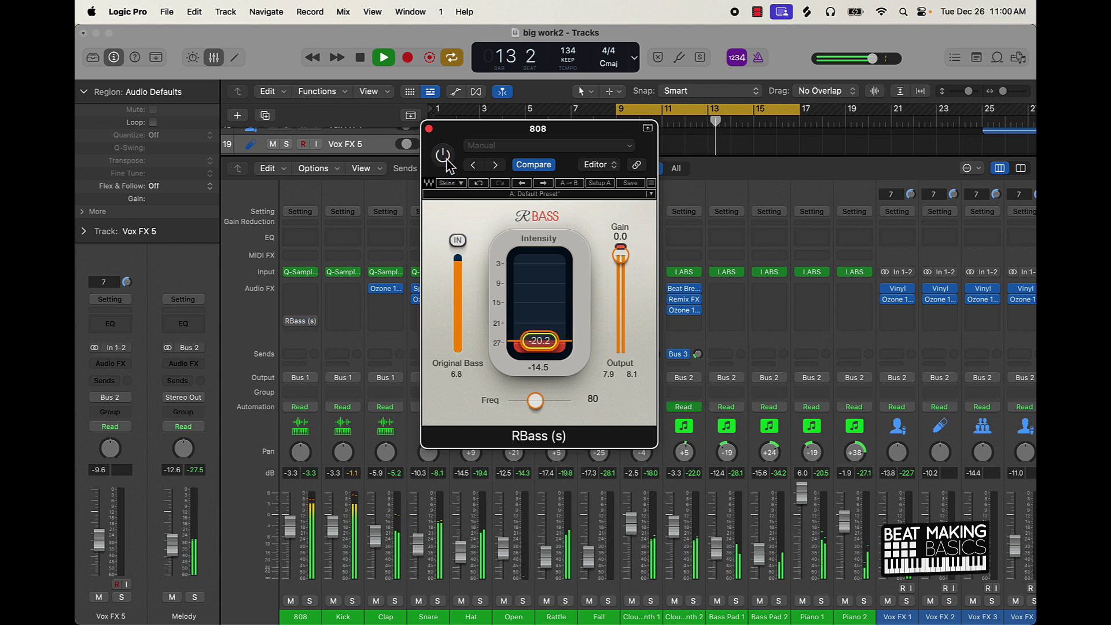
click(444, 156)
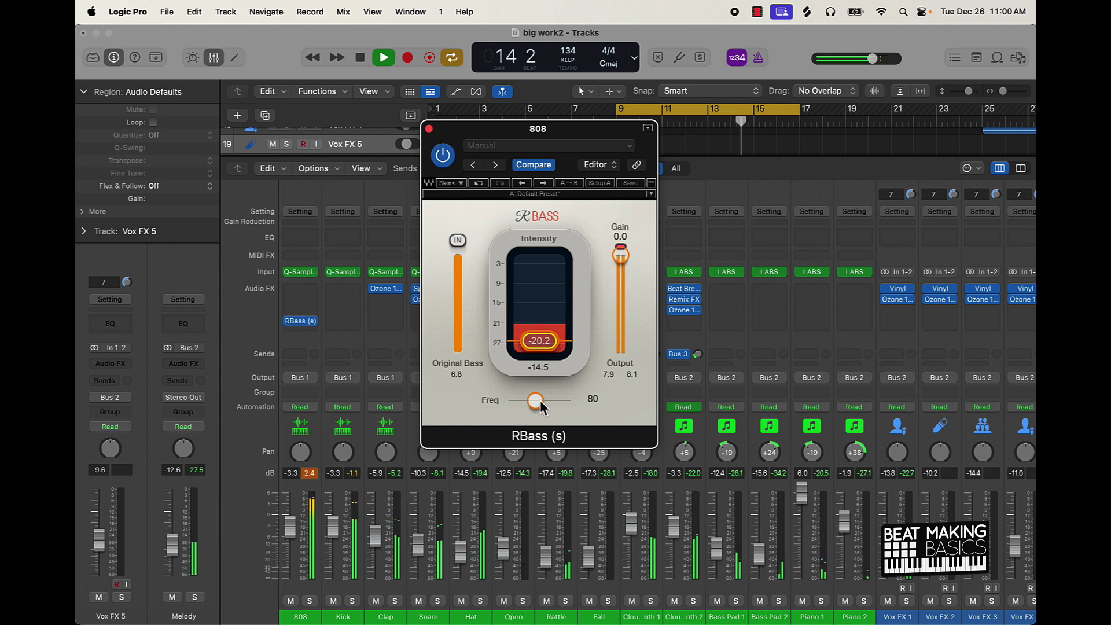
drag(535, 401, 522, 405)
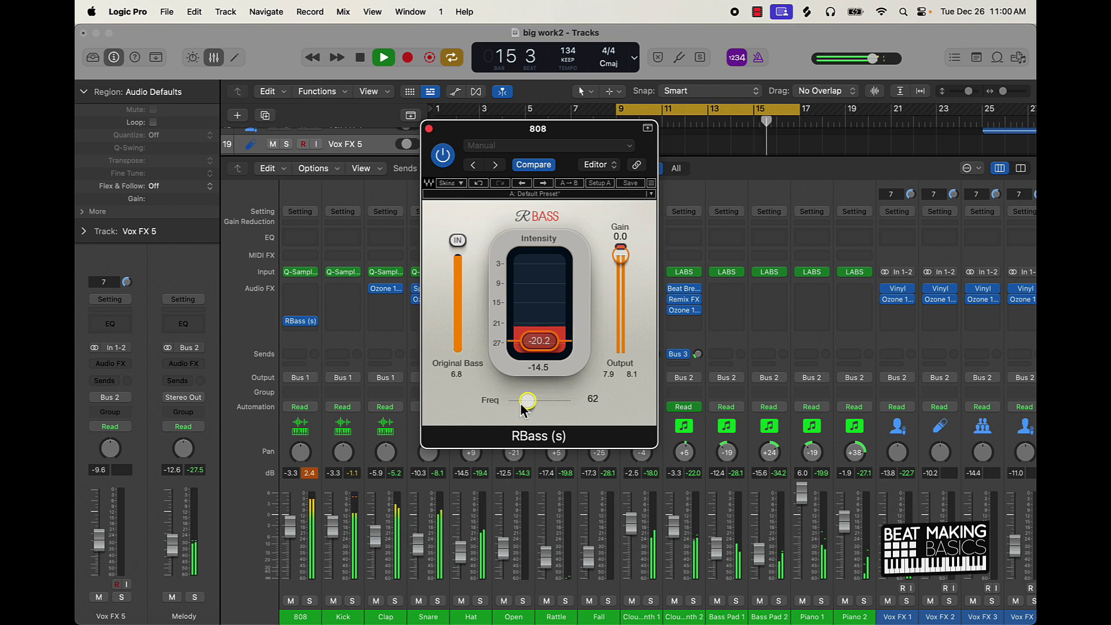
drag(539, 340, 542, 329)
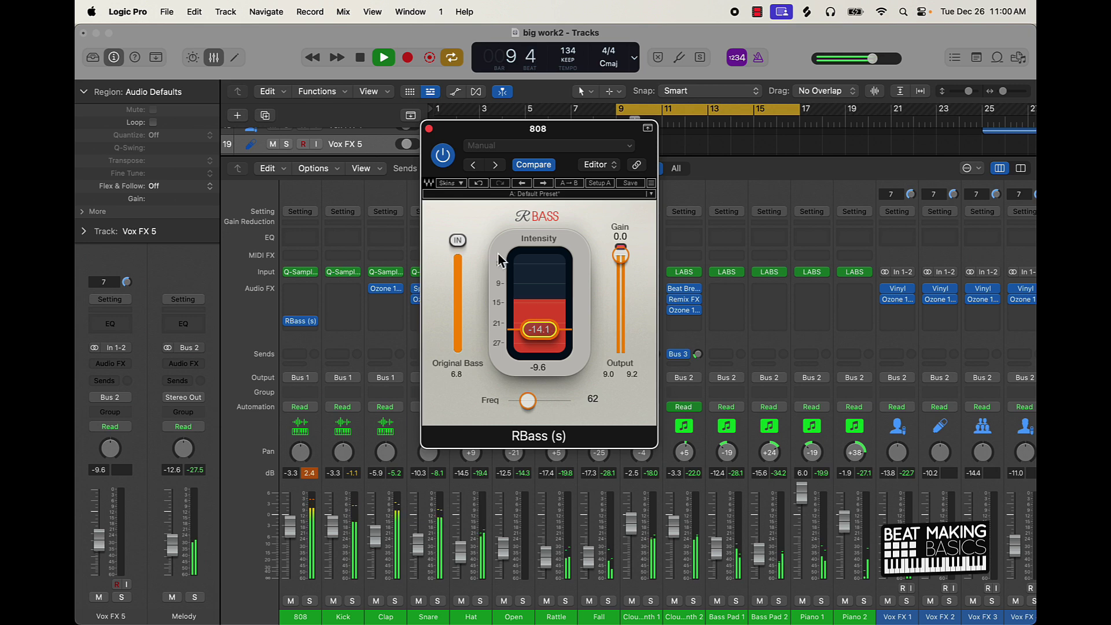
key(space)
- Close the 808's RBass window, clear peak readouts, and copy RBass onto the Kick channel
click(430, 129)
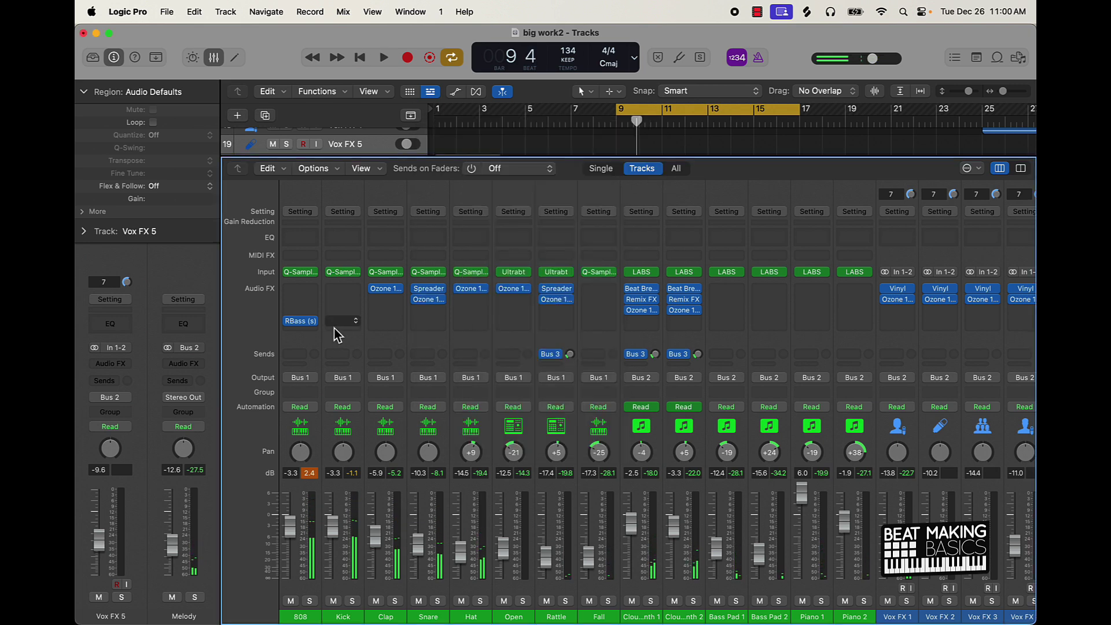
click(310, 473)
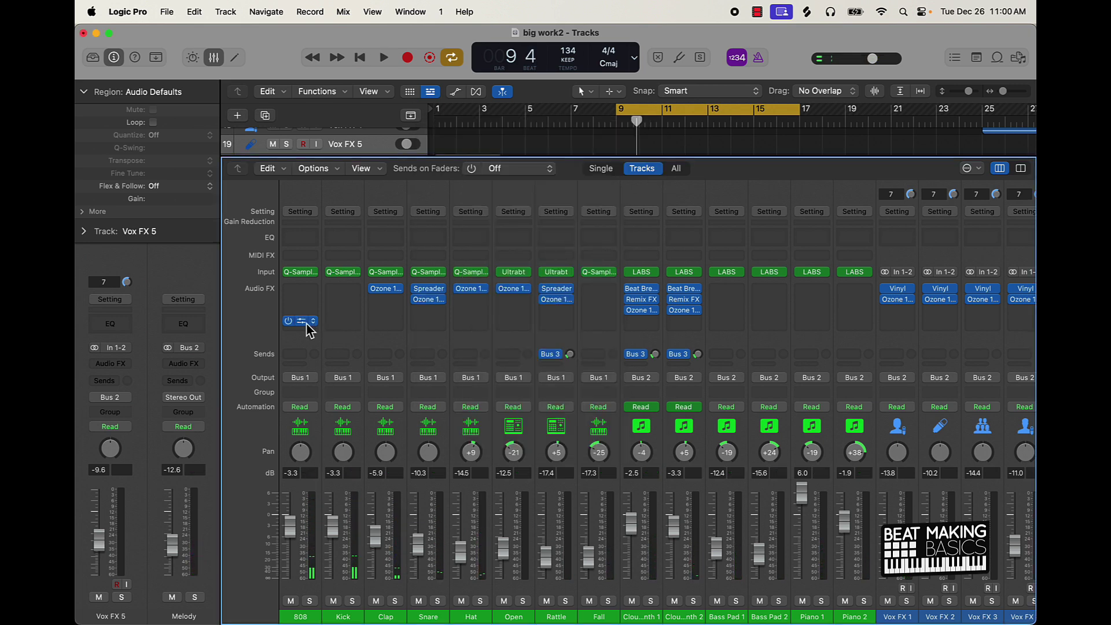
drag(304, 321, 338, 323)
click(341, 321)
- While auditioning, set the Kick's RBass to Freq 79 and Intensity -0.7
click(292, 328)
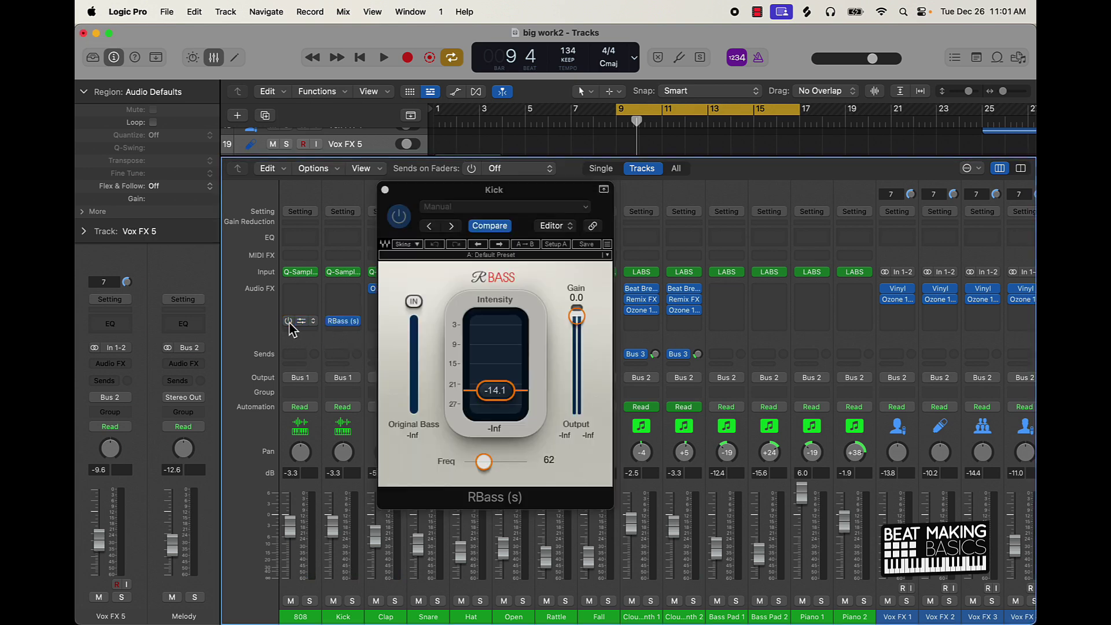
key(space)
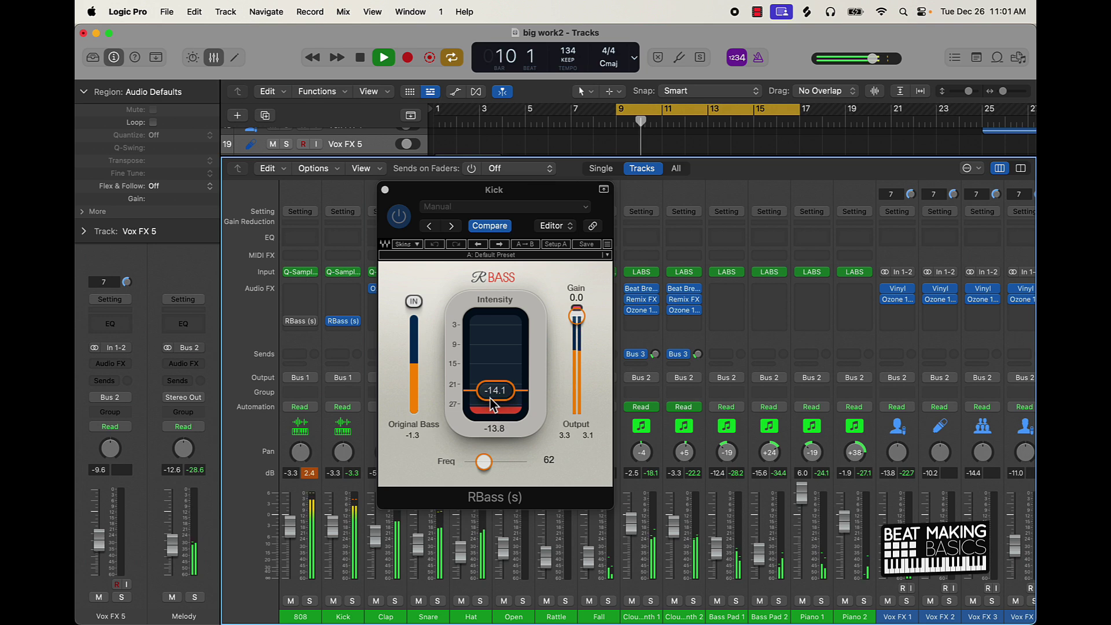
drag(506, 428, 504, 405)
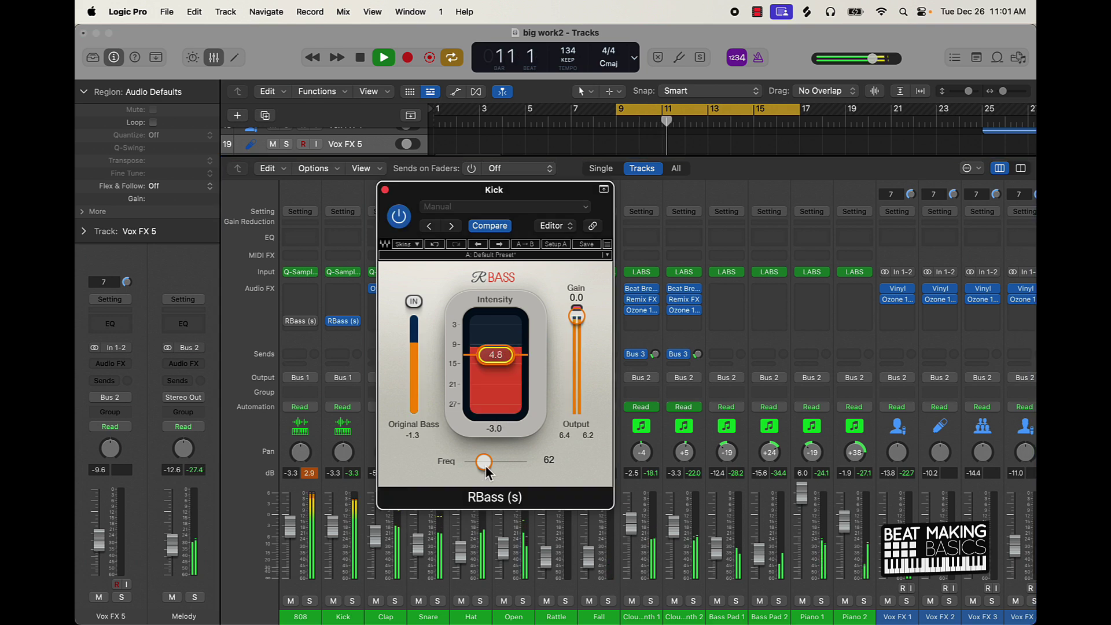
drag(484, 462, 492, 470)
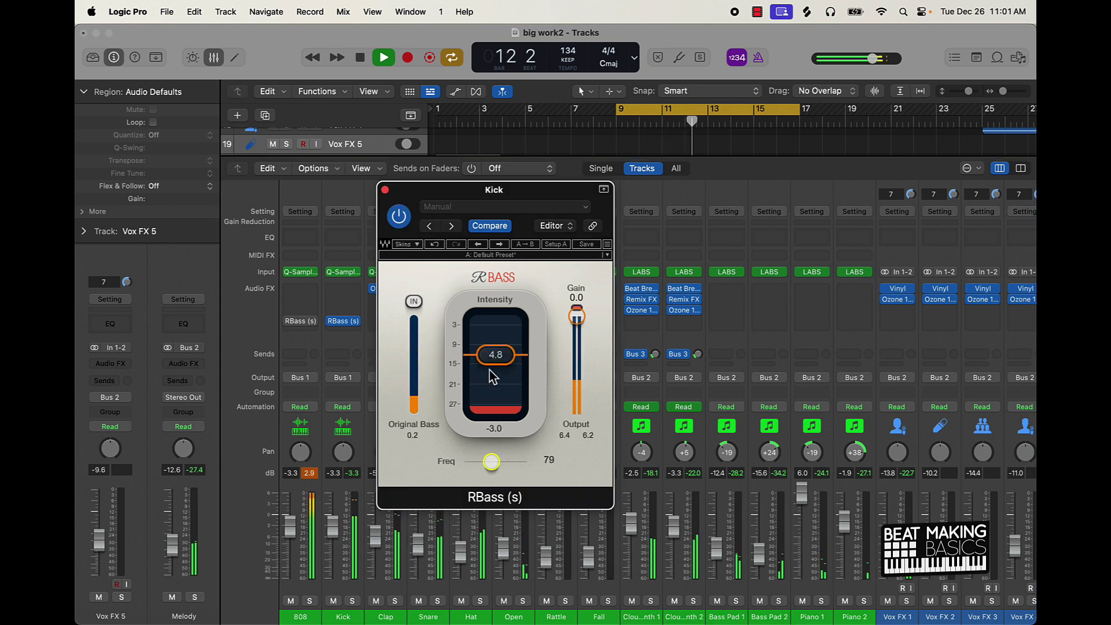
mouse_move(496, 354)
mouse_down()
mouse_move(500, 341)
mouse_move(486, 397)
mouse_move(495, 365)
mouse_up()
key(space)
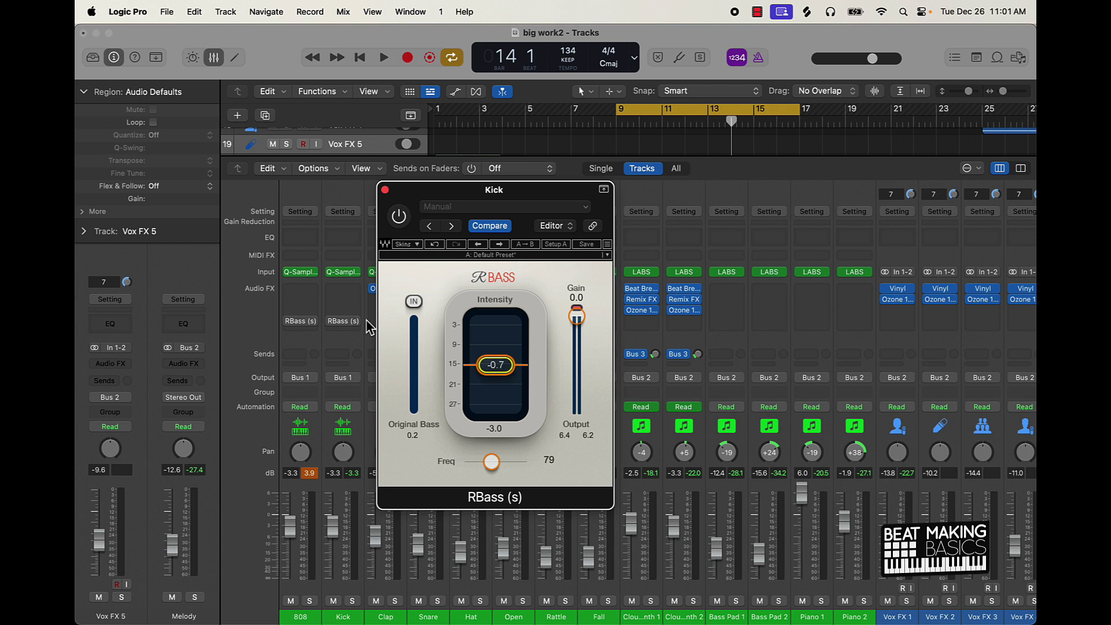
- Close the Kick's RBass window, reset the peak readouts, and briefly check the Kick's Quick Sampler
click(384, 190)
click(310, 475)
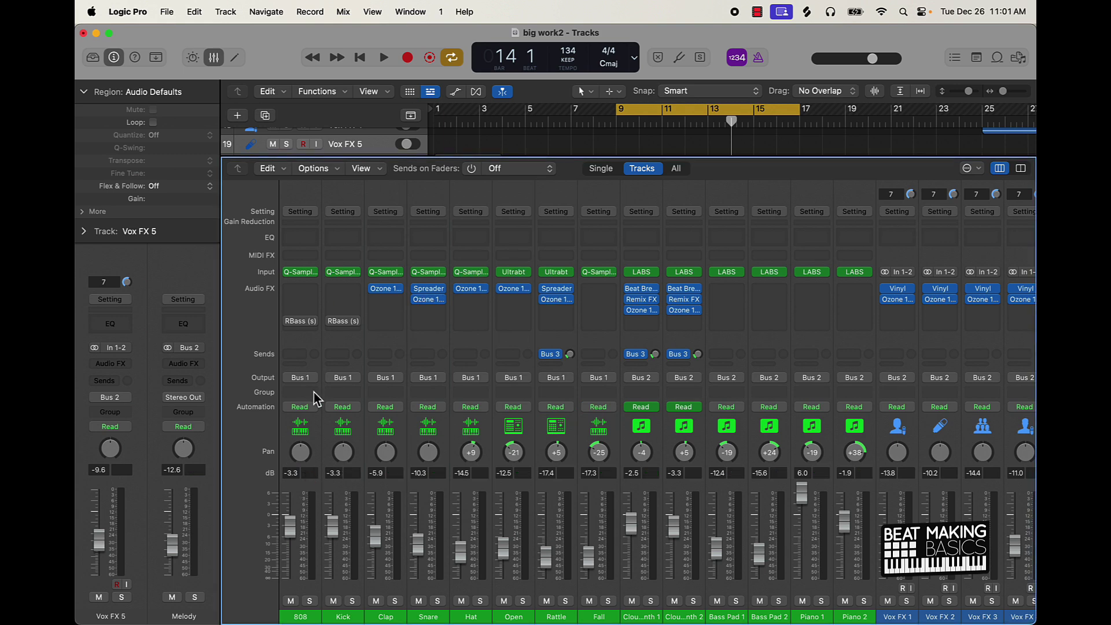
click(346, 273)
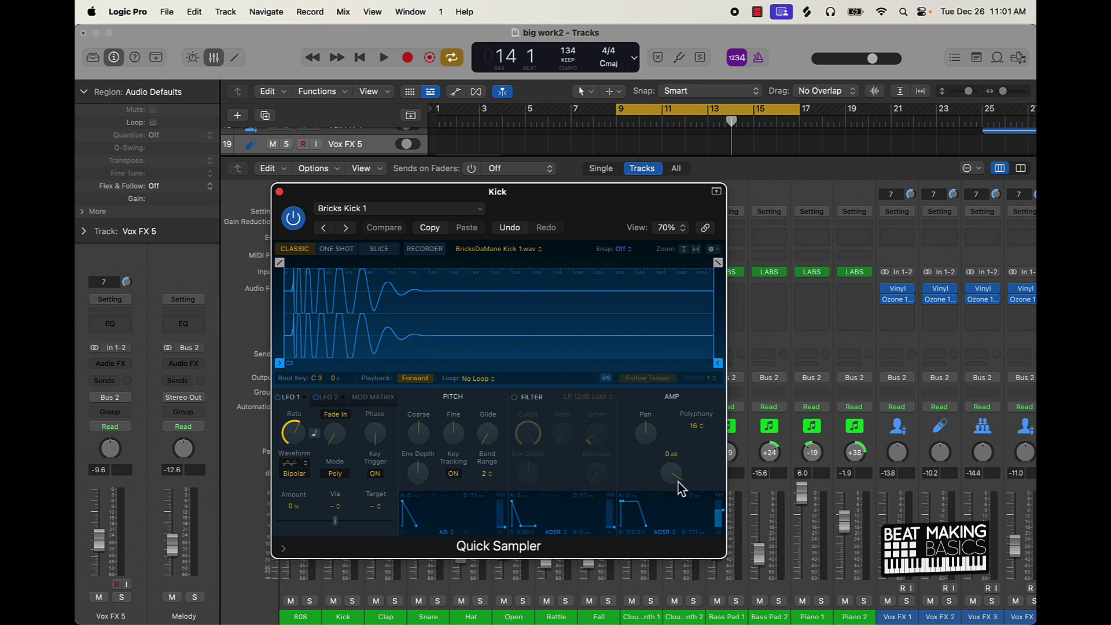
click(279, 192)
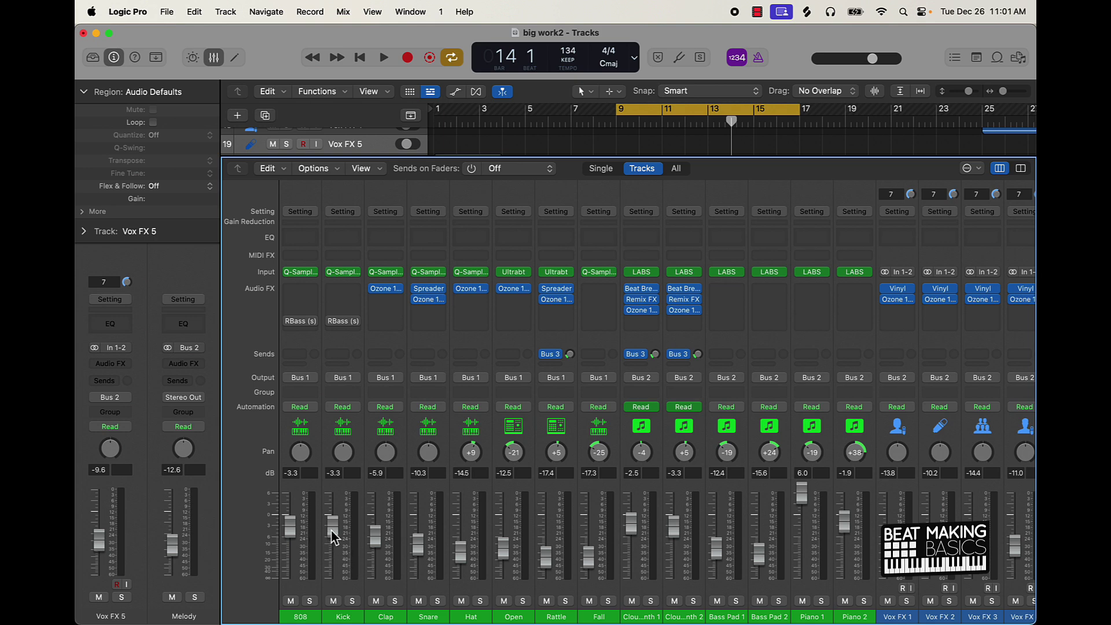
- During playback, raise the Kick fader to 6.0 dB and the 808 to 1.0 dB
drag(332, 525, 333, 492)
key(space)
drag(289, 528, 289, 505)
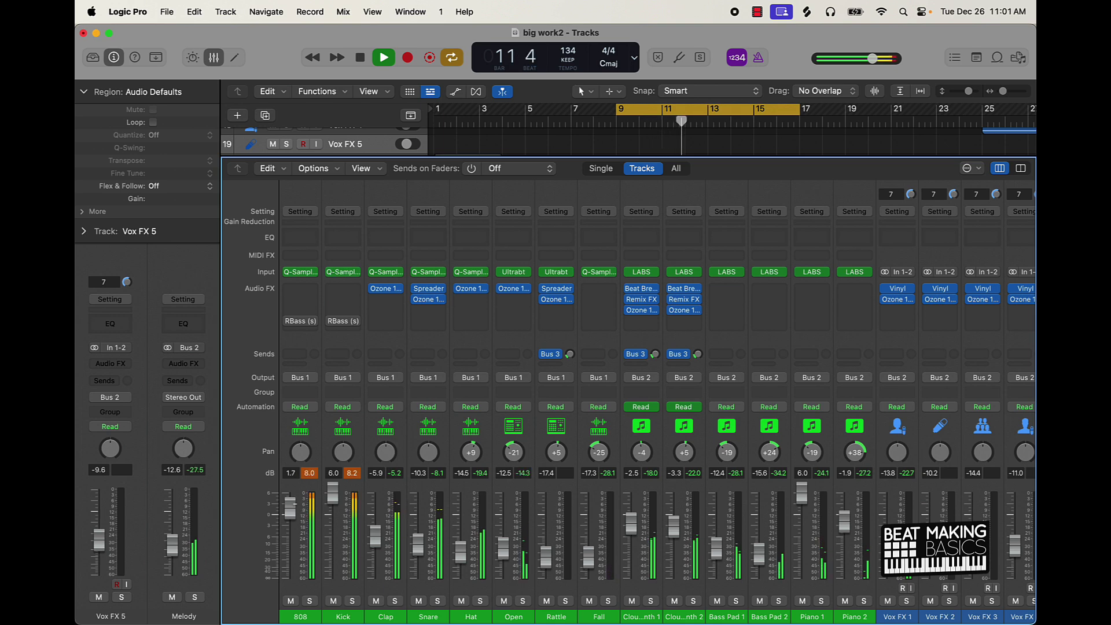
drag(289, 507, 289, 509)
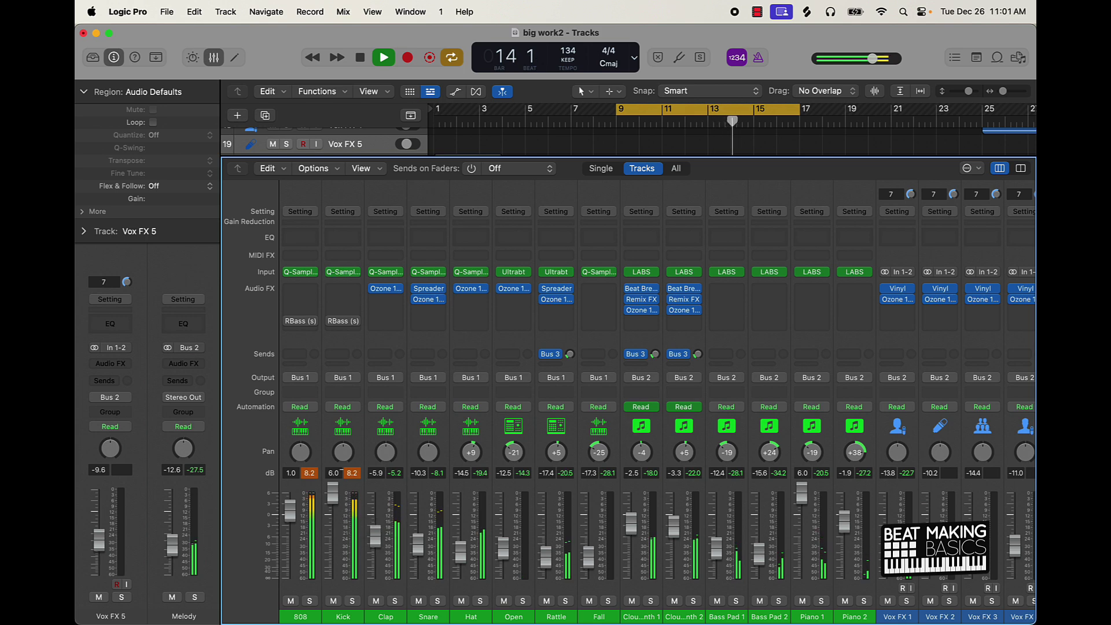
- With playback stopped, lower channels 808 through Piano 1 together by about 8.6 dB
key(space)
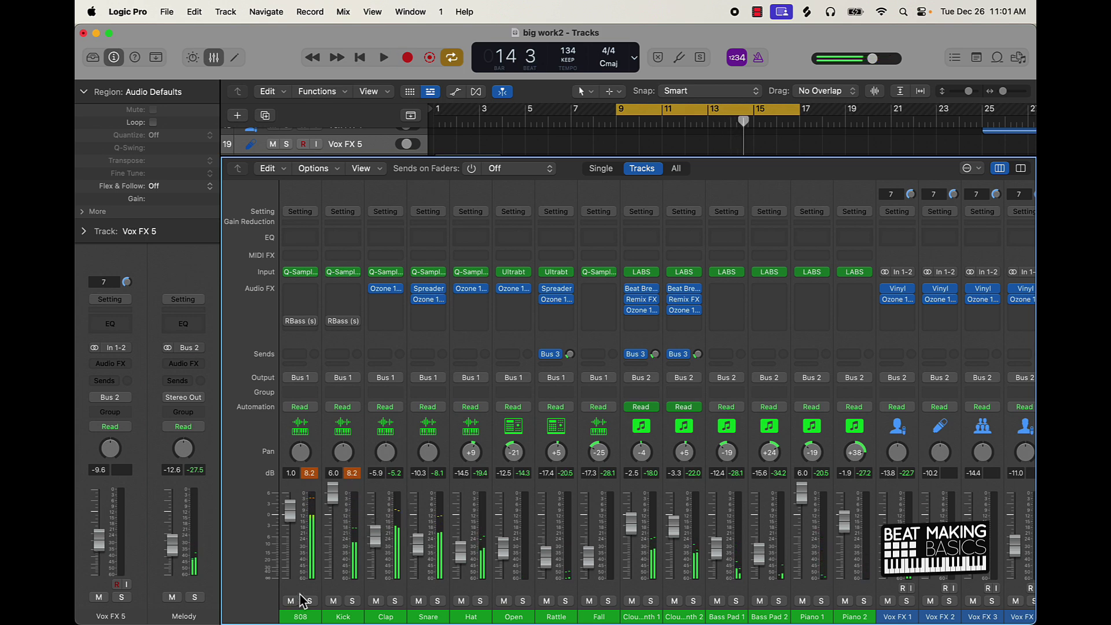
drag(298, 597, 854, 587)
drag(801, 492, 810, 555)
- Check the new levels briefly, then close the Mixer with X to show all 20 tracks
key(space)
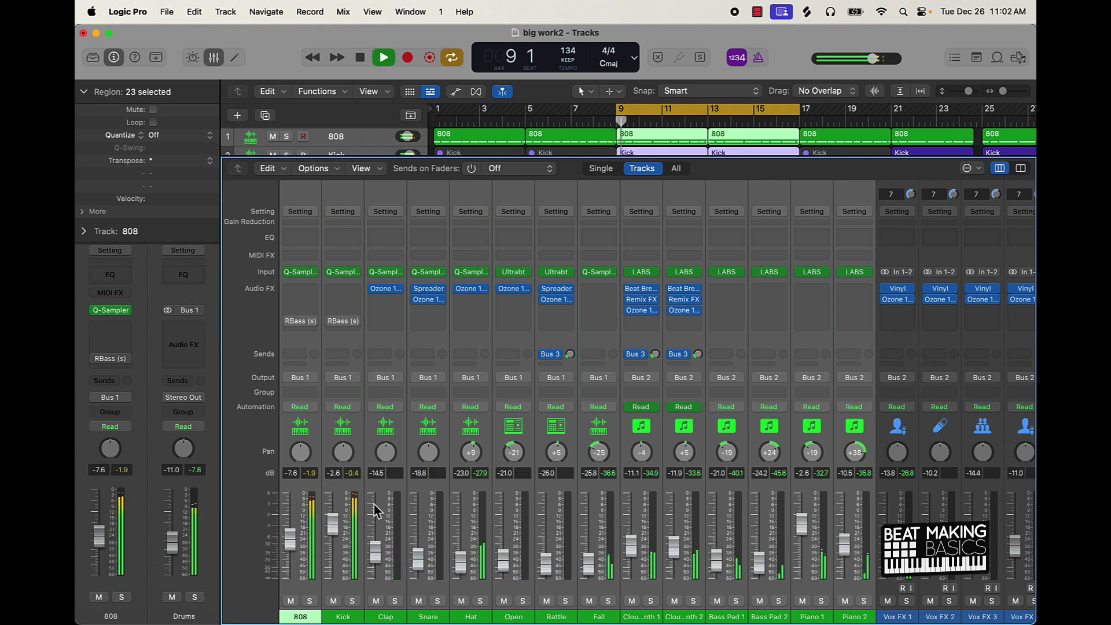
key(space)
scroll(752, 521, right, 10)
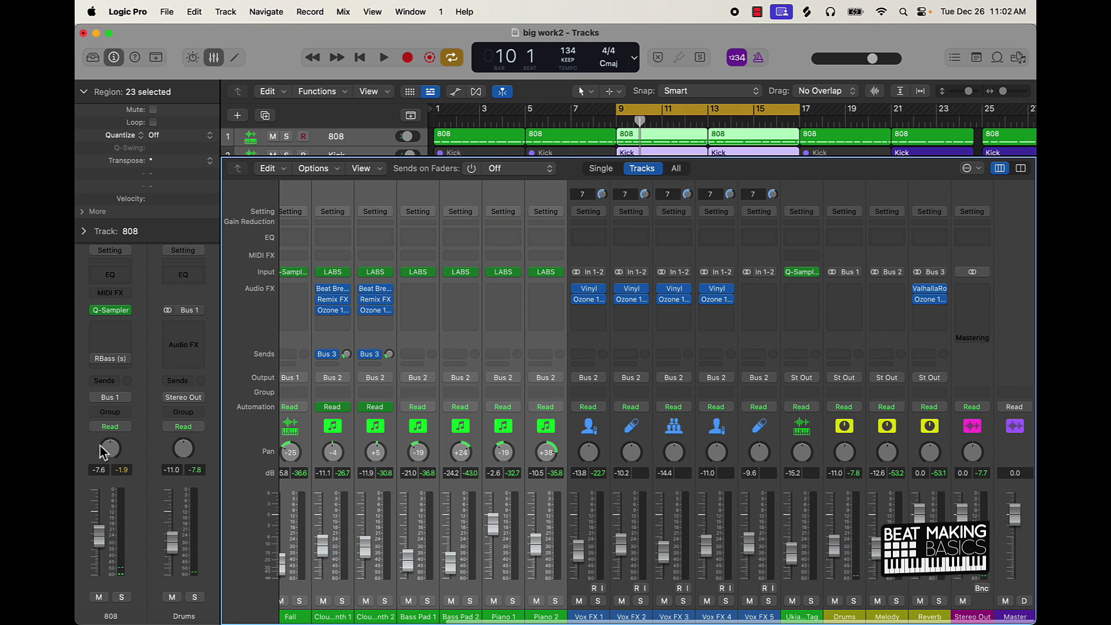
scroll(309, 439, left, 8)
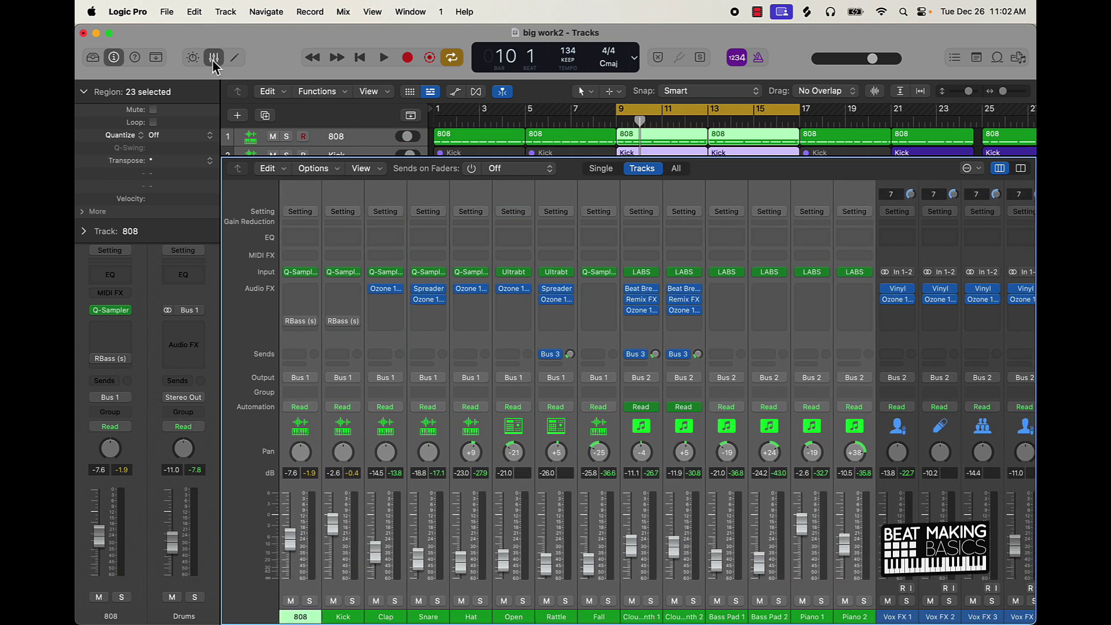
key(x)
click(619, 459)
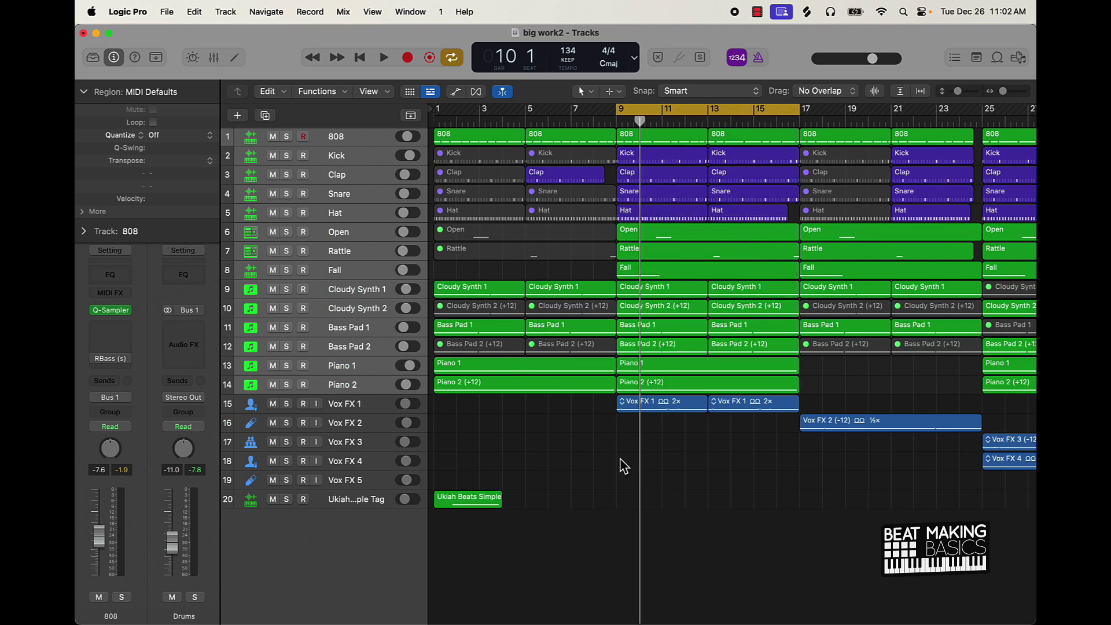